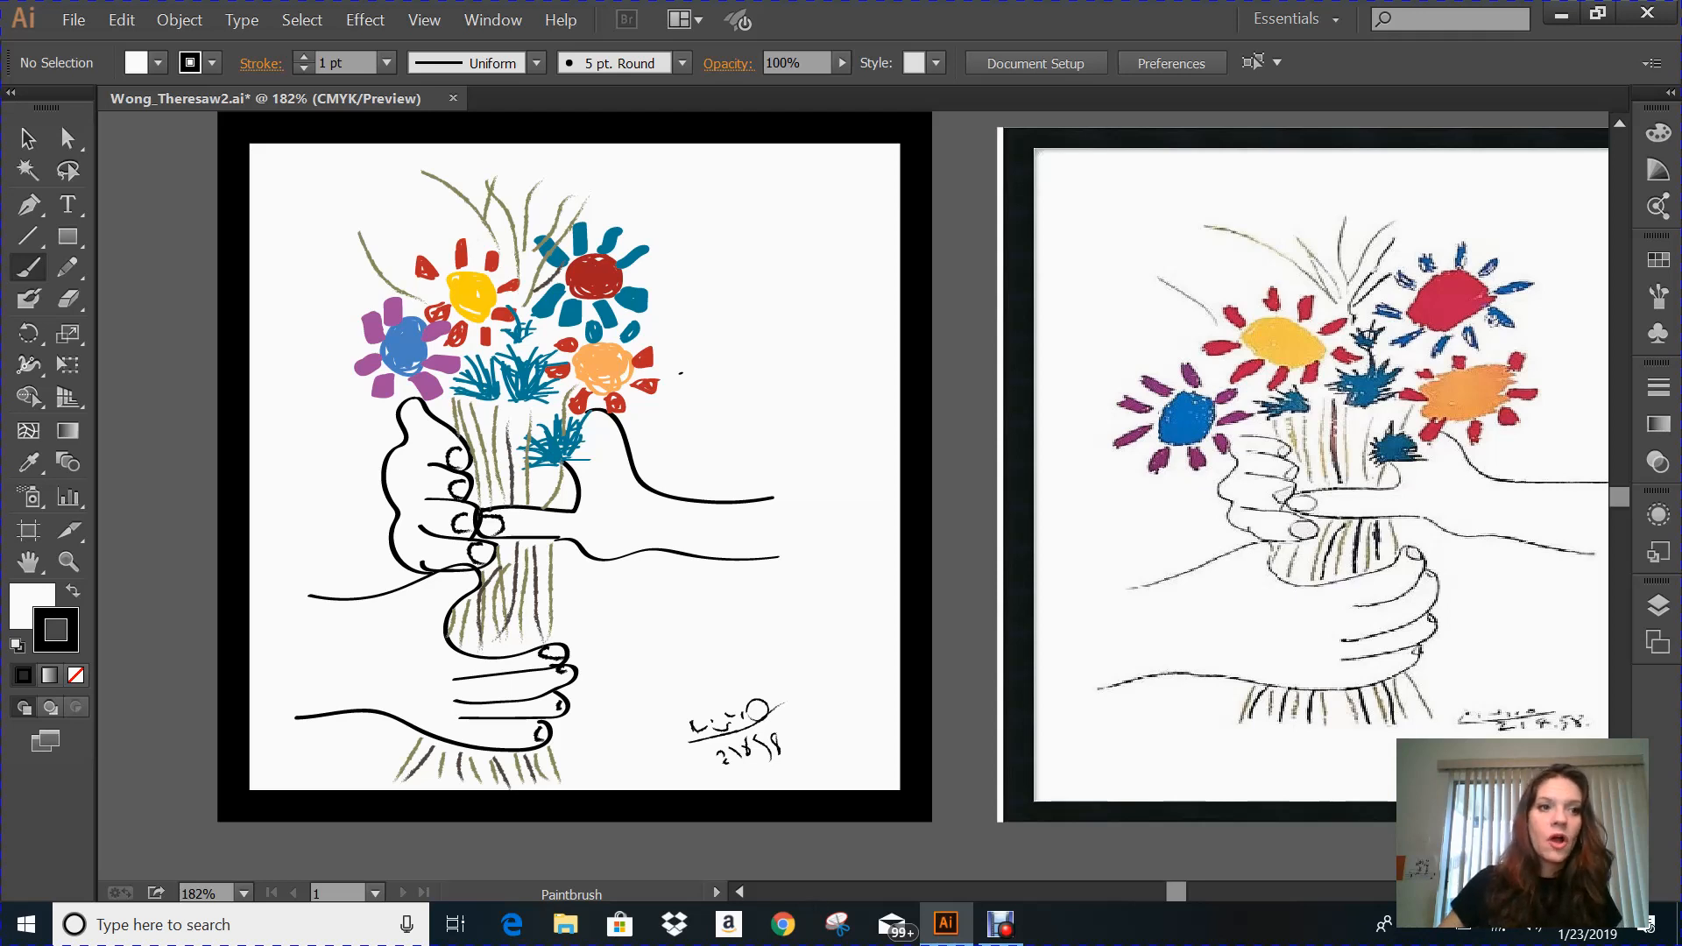
Step: Draw a rectangle about 6.13 by 6.11 in over the framed bouquet drawing and set its stroke weight to 20 pt
click(31, 206)
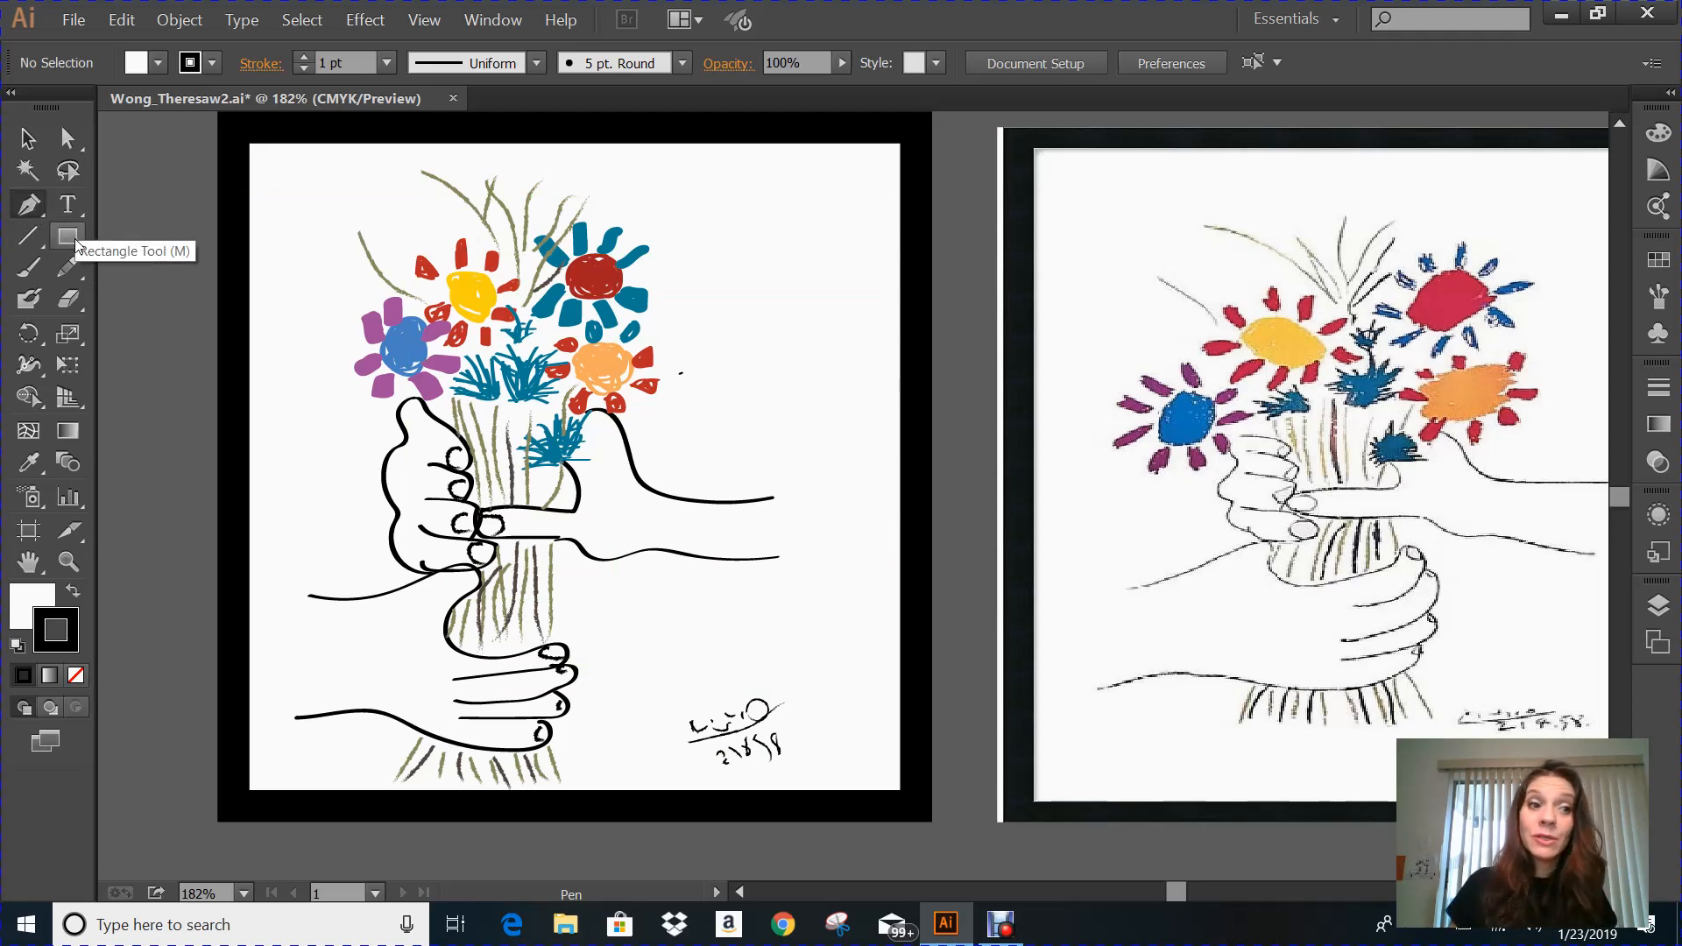
click(76, 238)
click(76, 242)
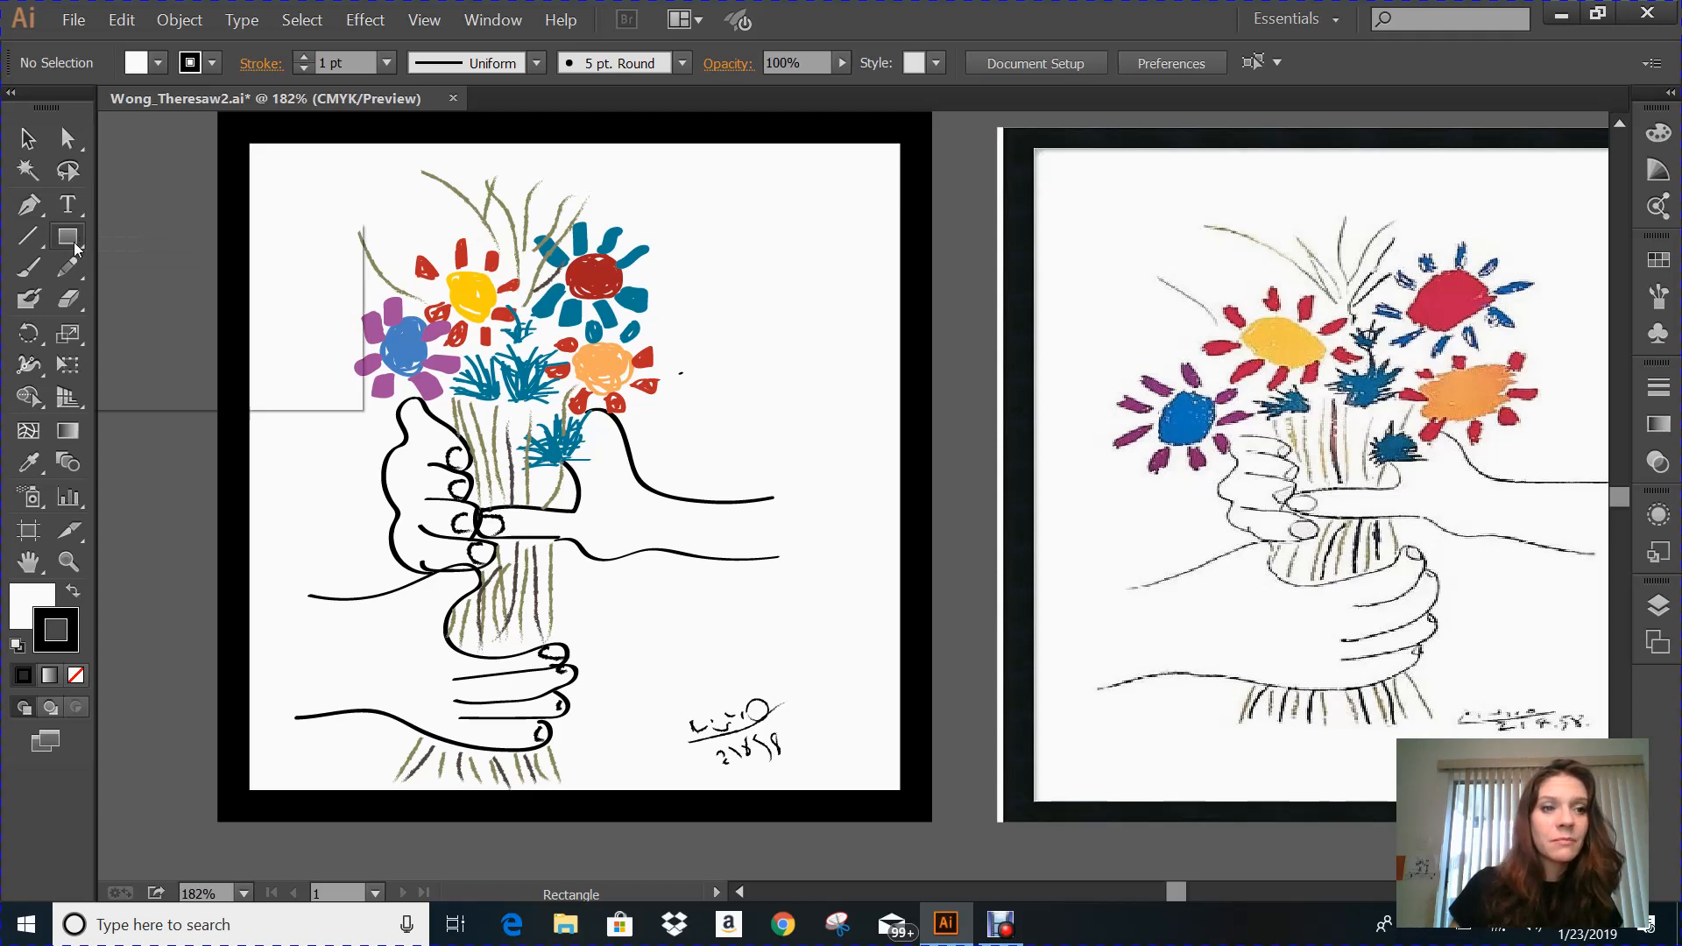
click(184, 238)
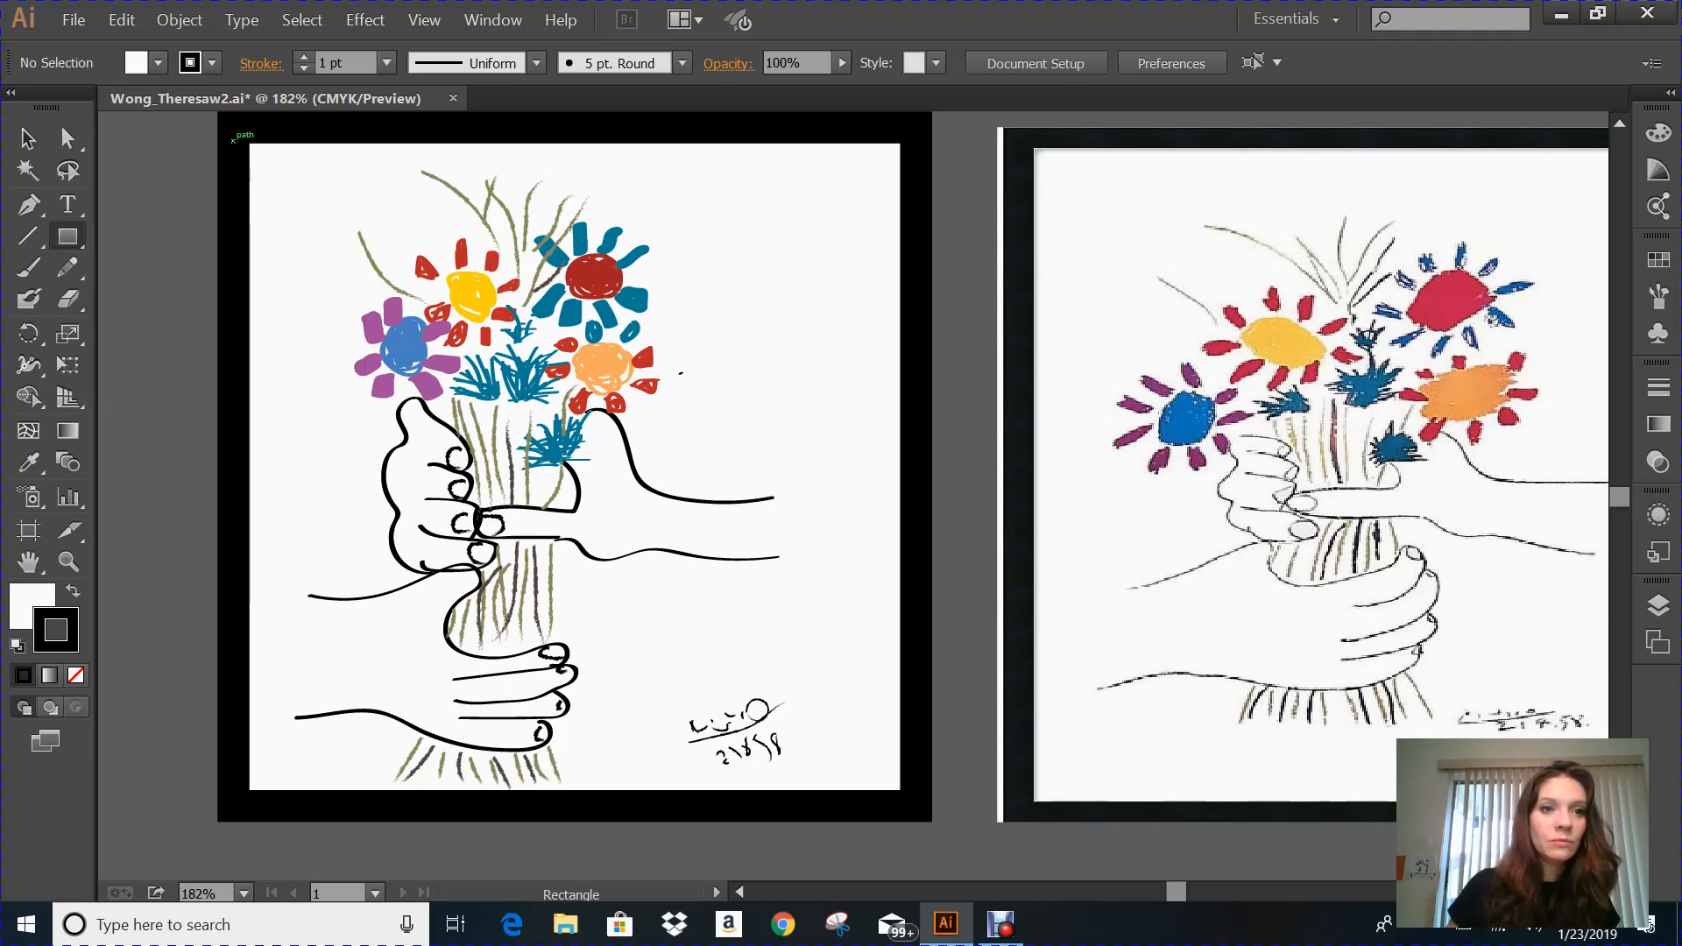
mouse_move(226, 121)
mouse_down()
mouse_move(823, 171)
mouse_move(931, 817)
mouse_up()
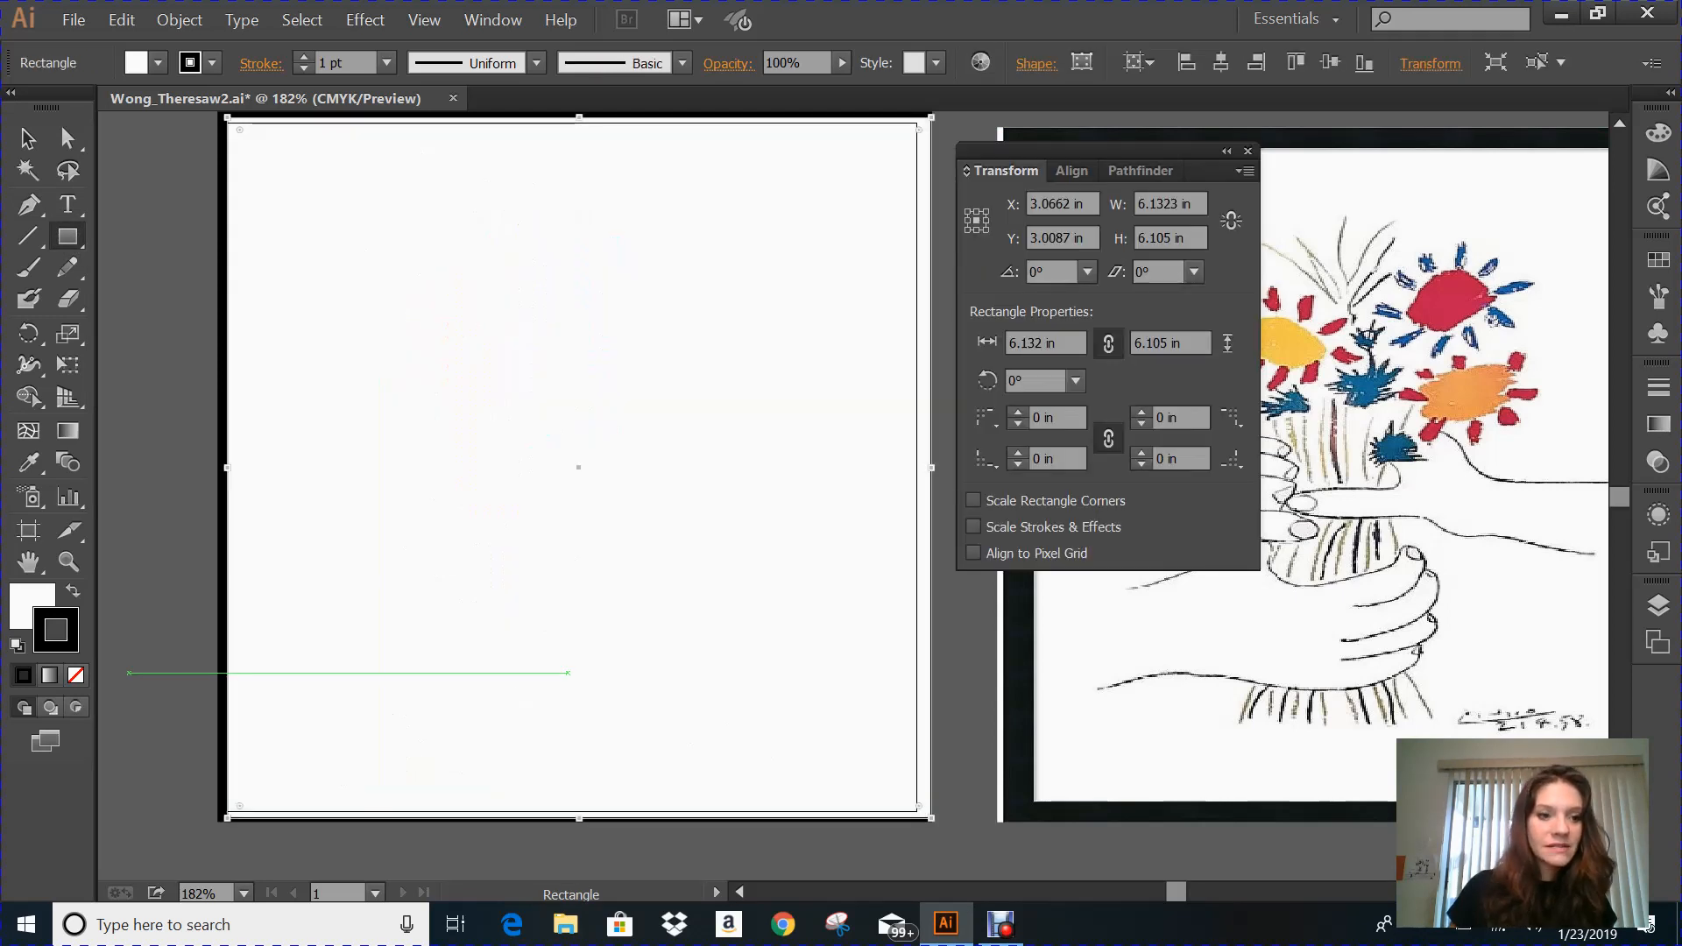
click(79, 675)
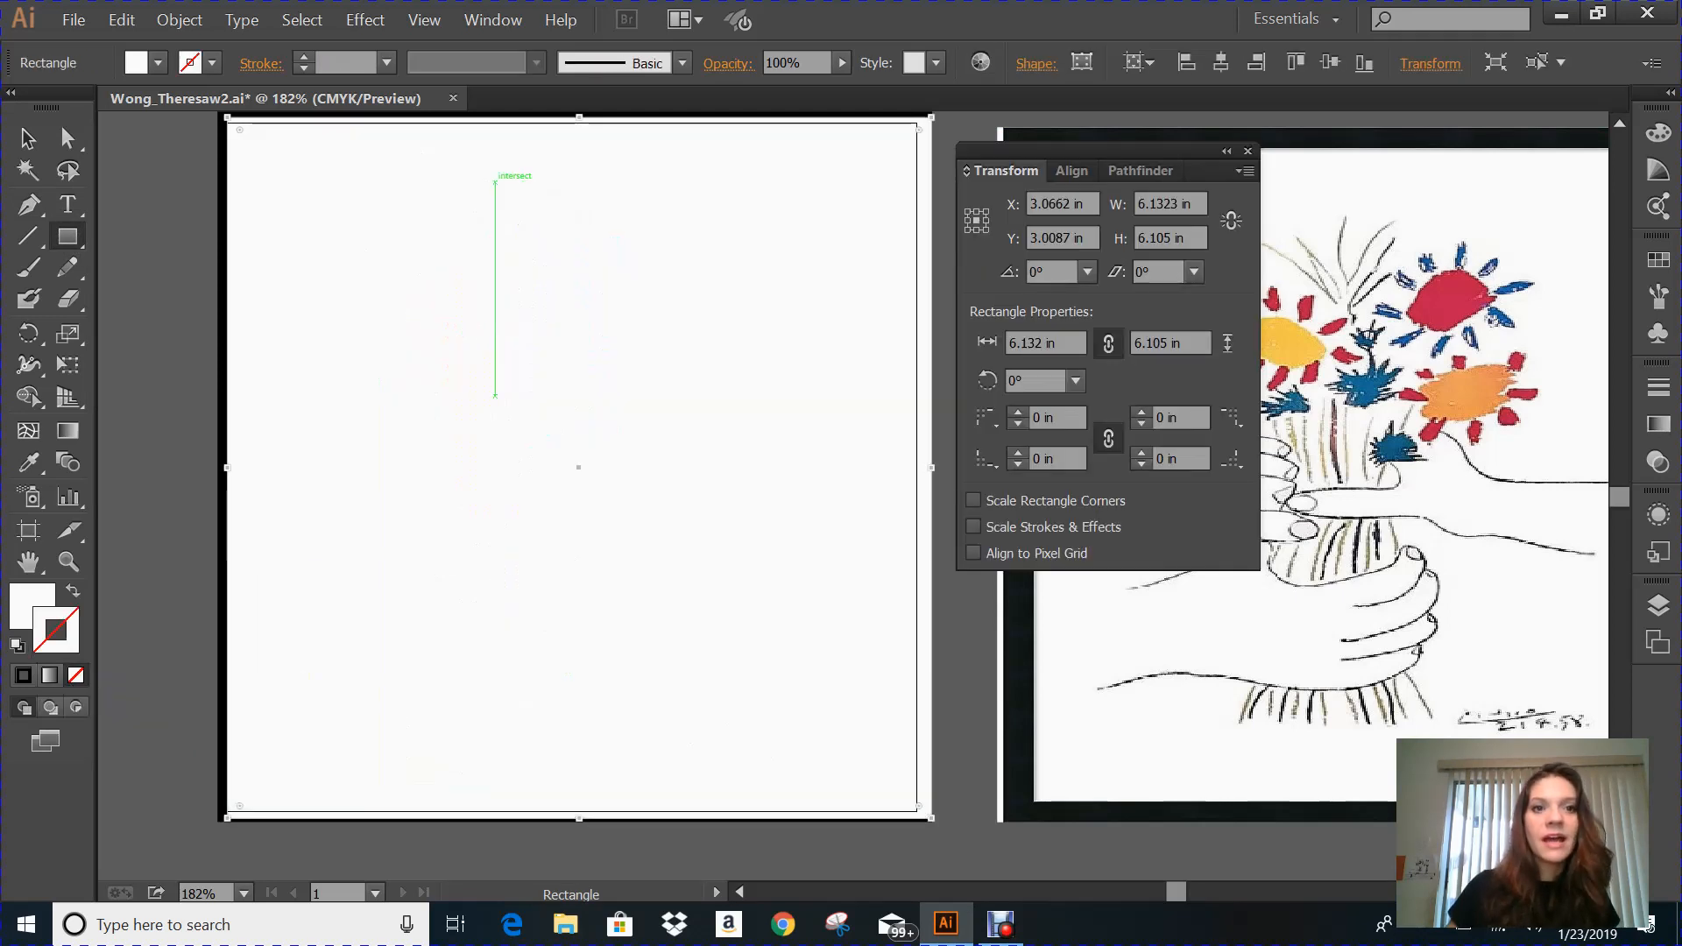
click(386, 62)
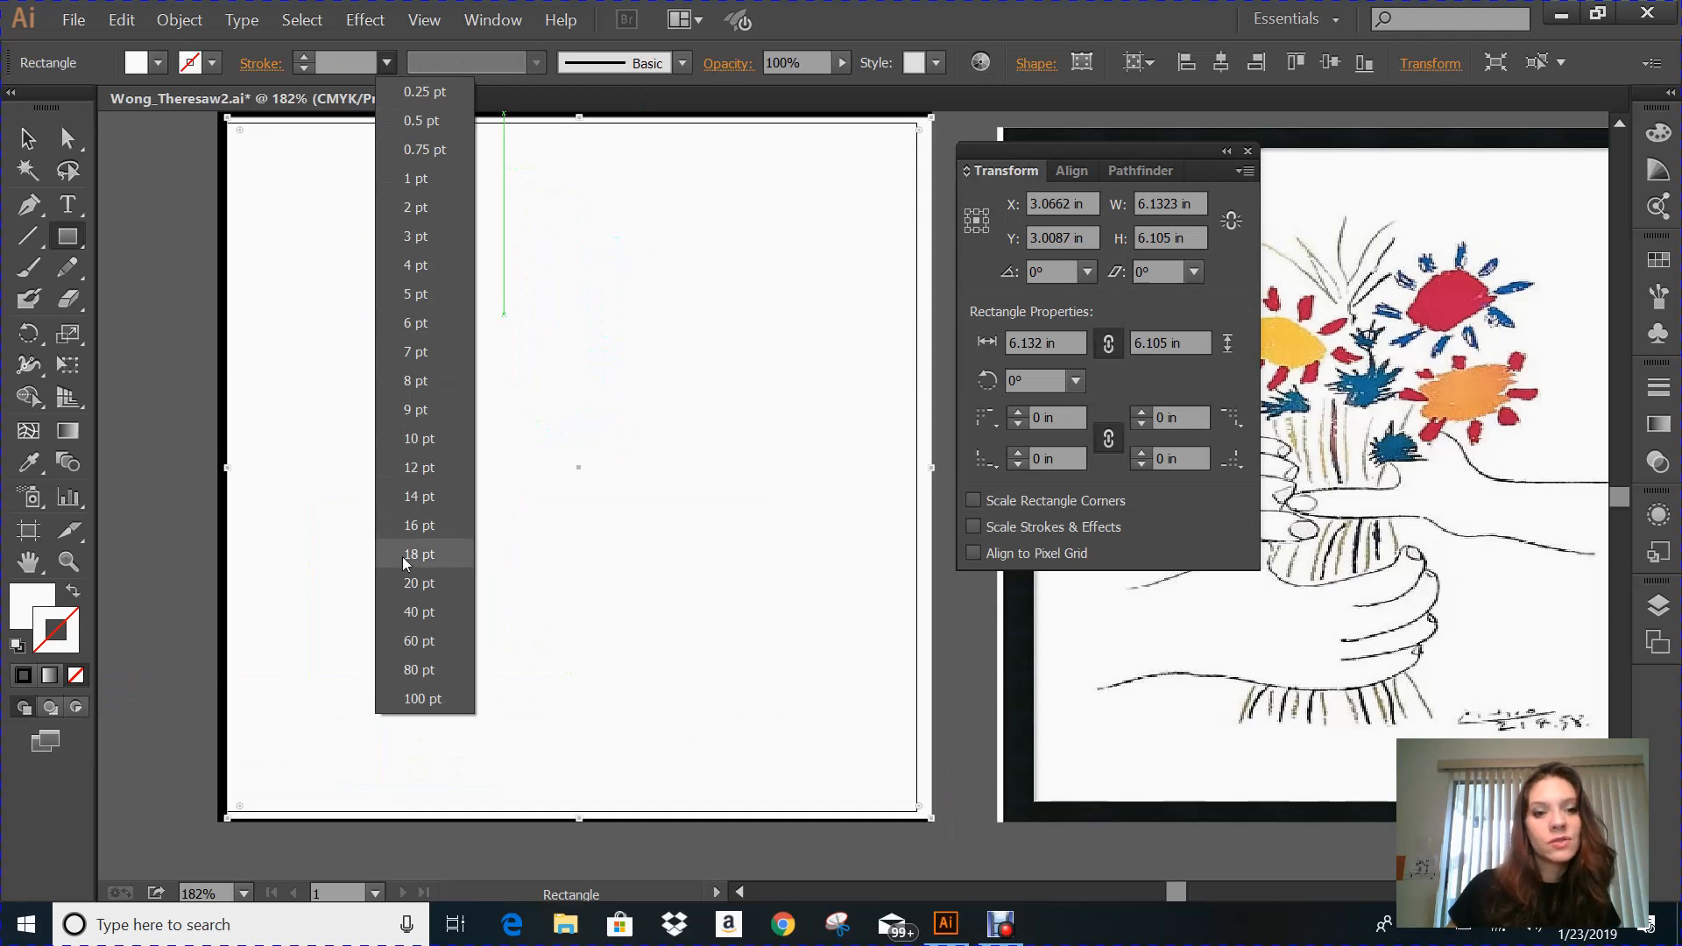
click(424, 585)
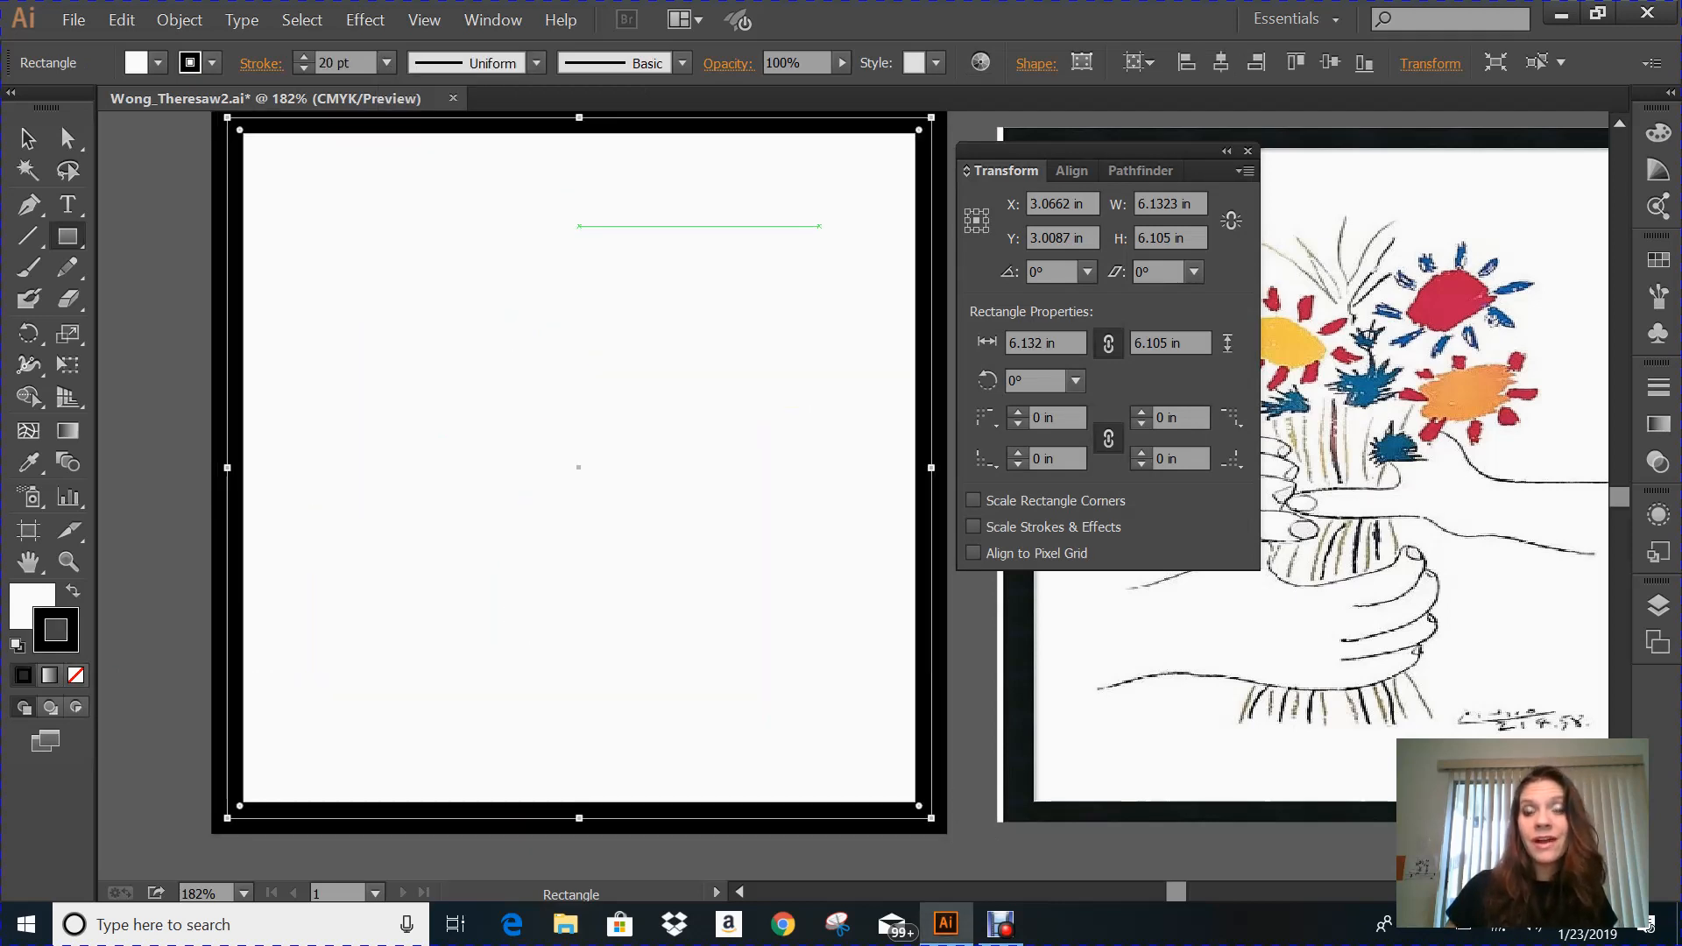
Step: Undo the rectangle's stroke changes and the rectangle itself
right_click(822, 227)
click(881, 240)
right_click(868, 241)
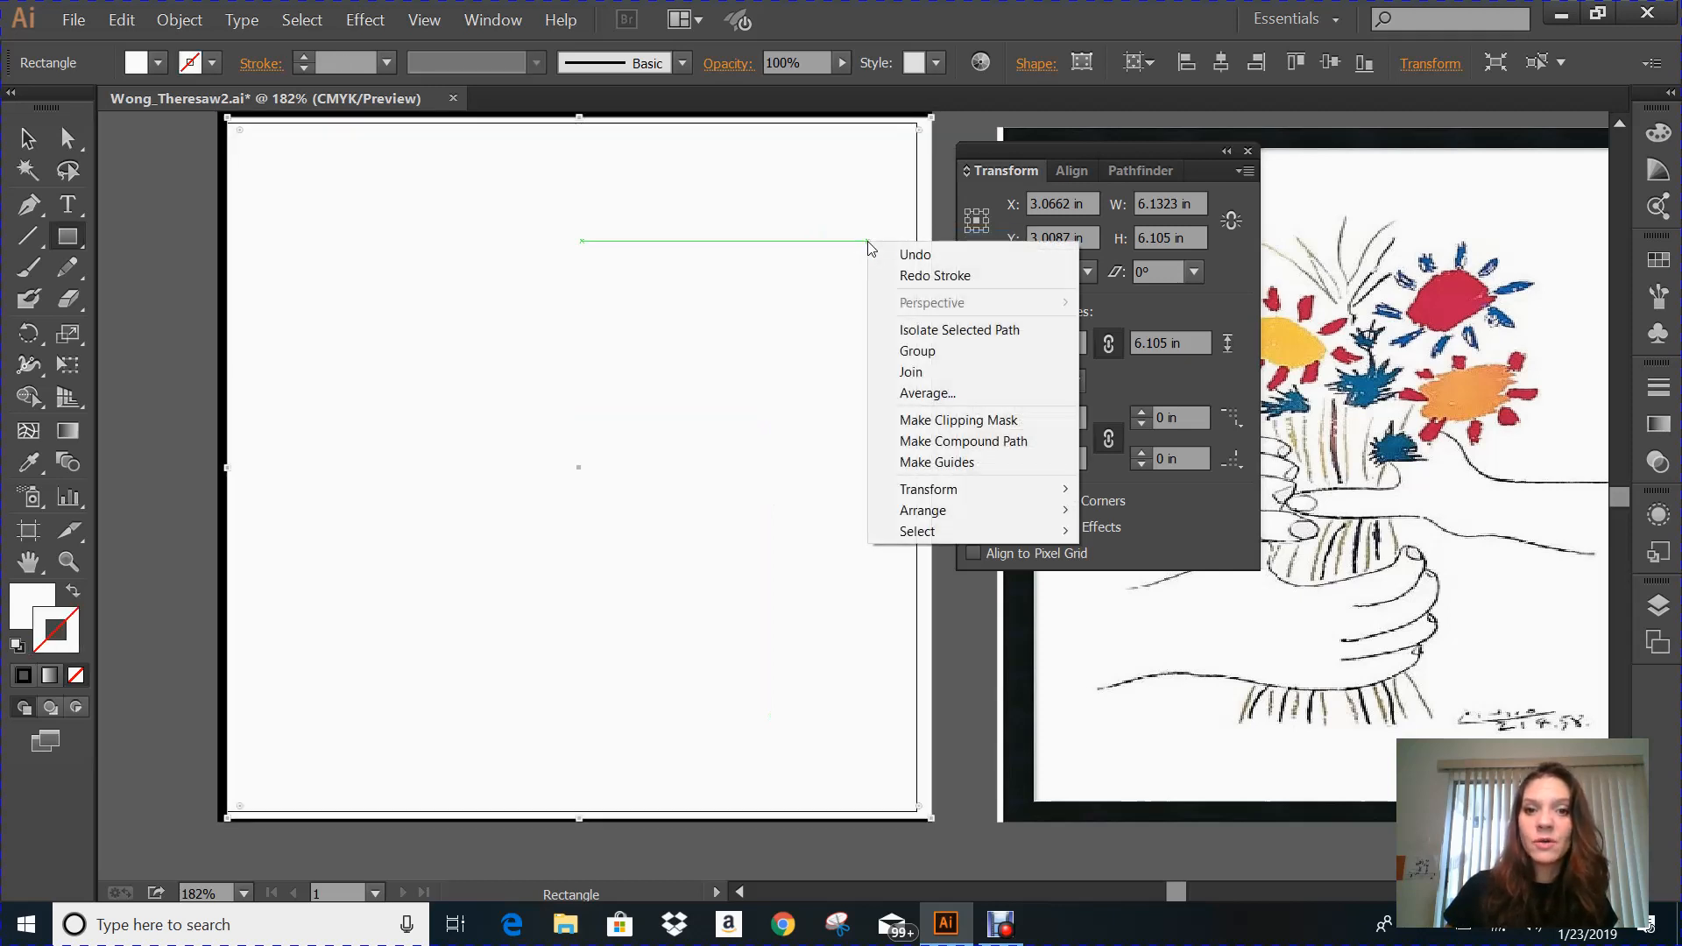
click(923, 255)
right_click(859, 244)
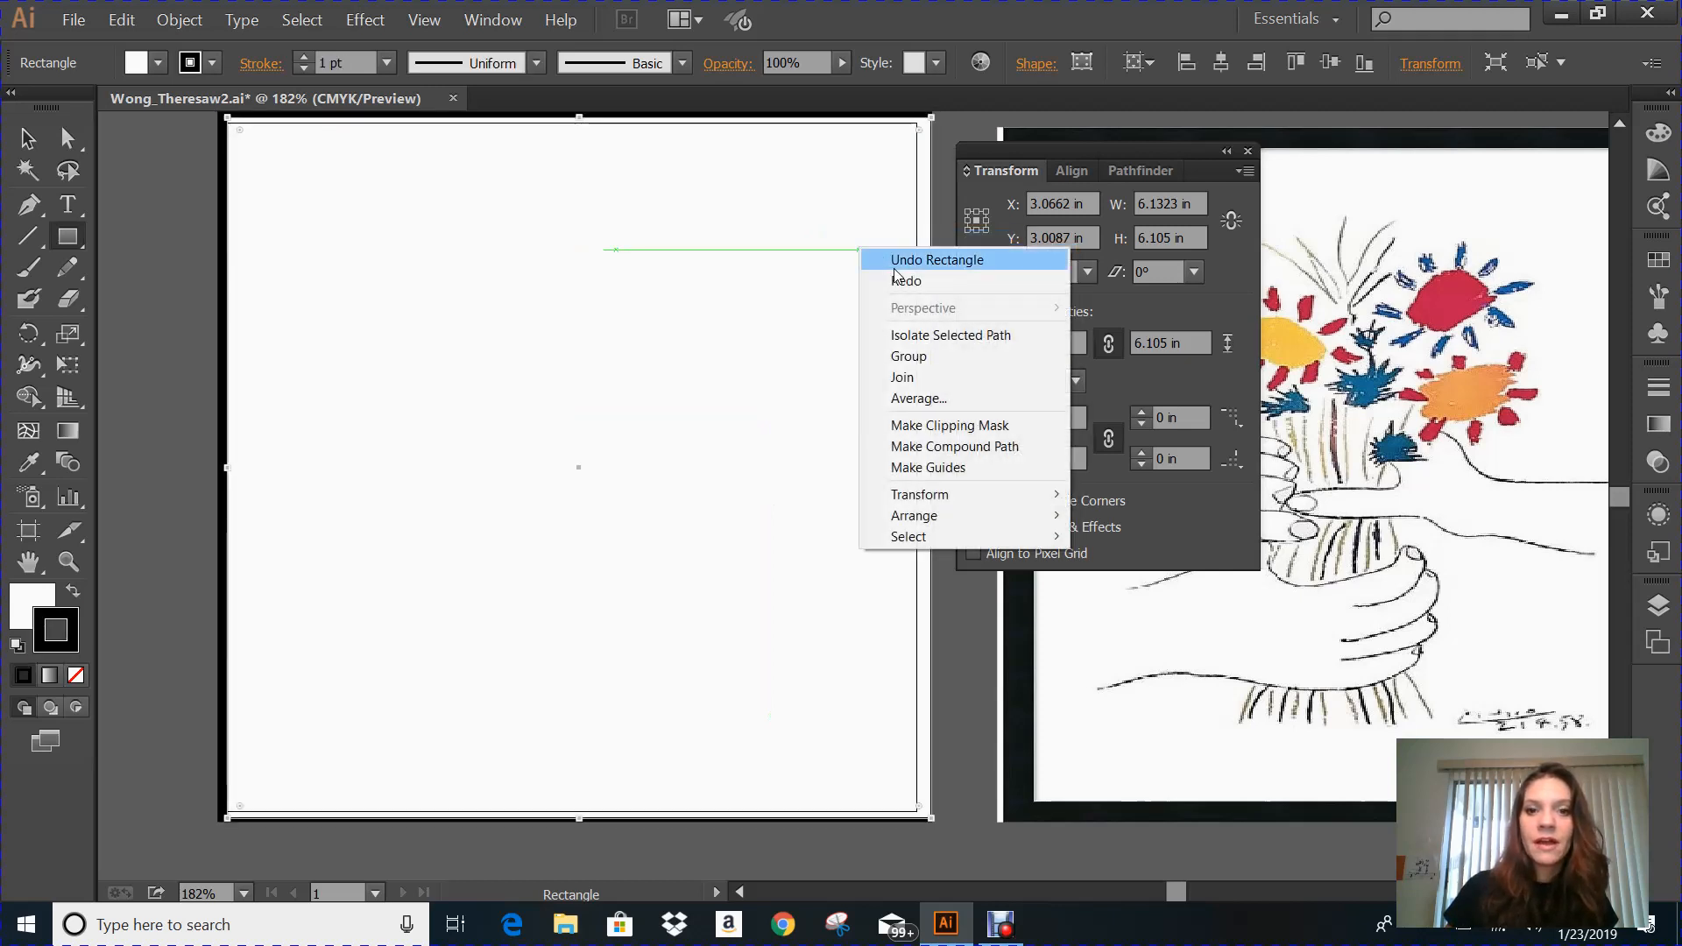
click(902, 254)
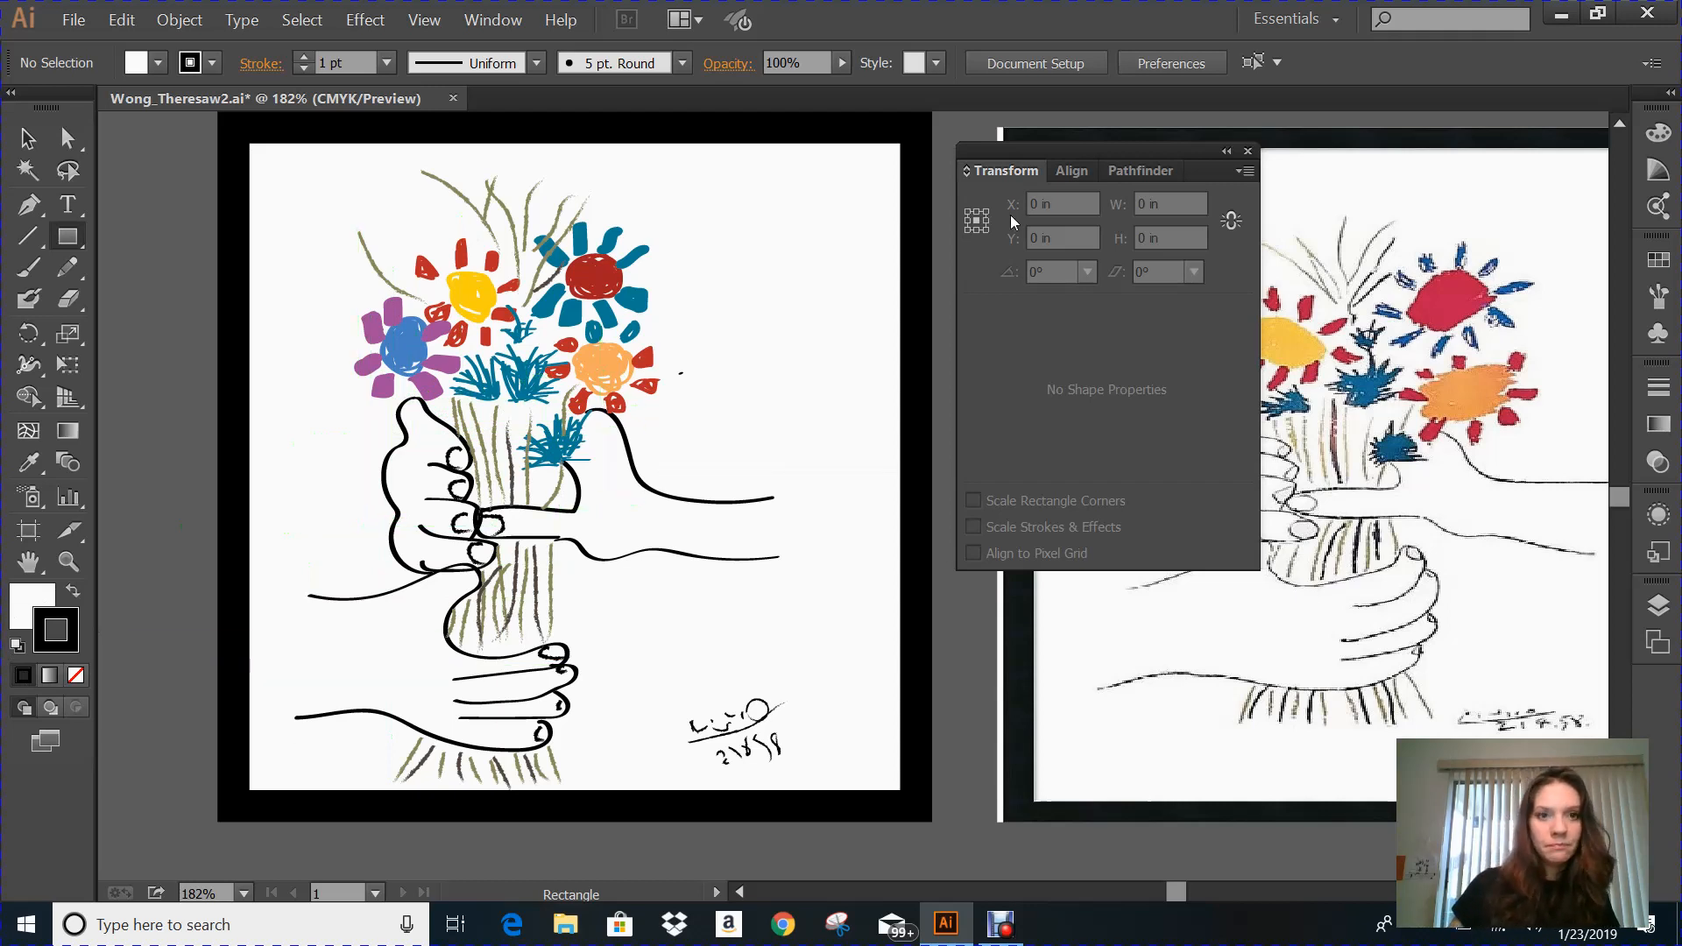
Step: Draw a wavy closed Pencil outline about 0.85 by 1.94 in beside the flowers and set its stroke weight to 2 pt
click(66, 269)
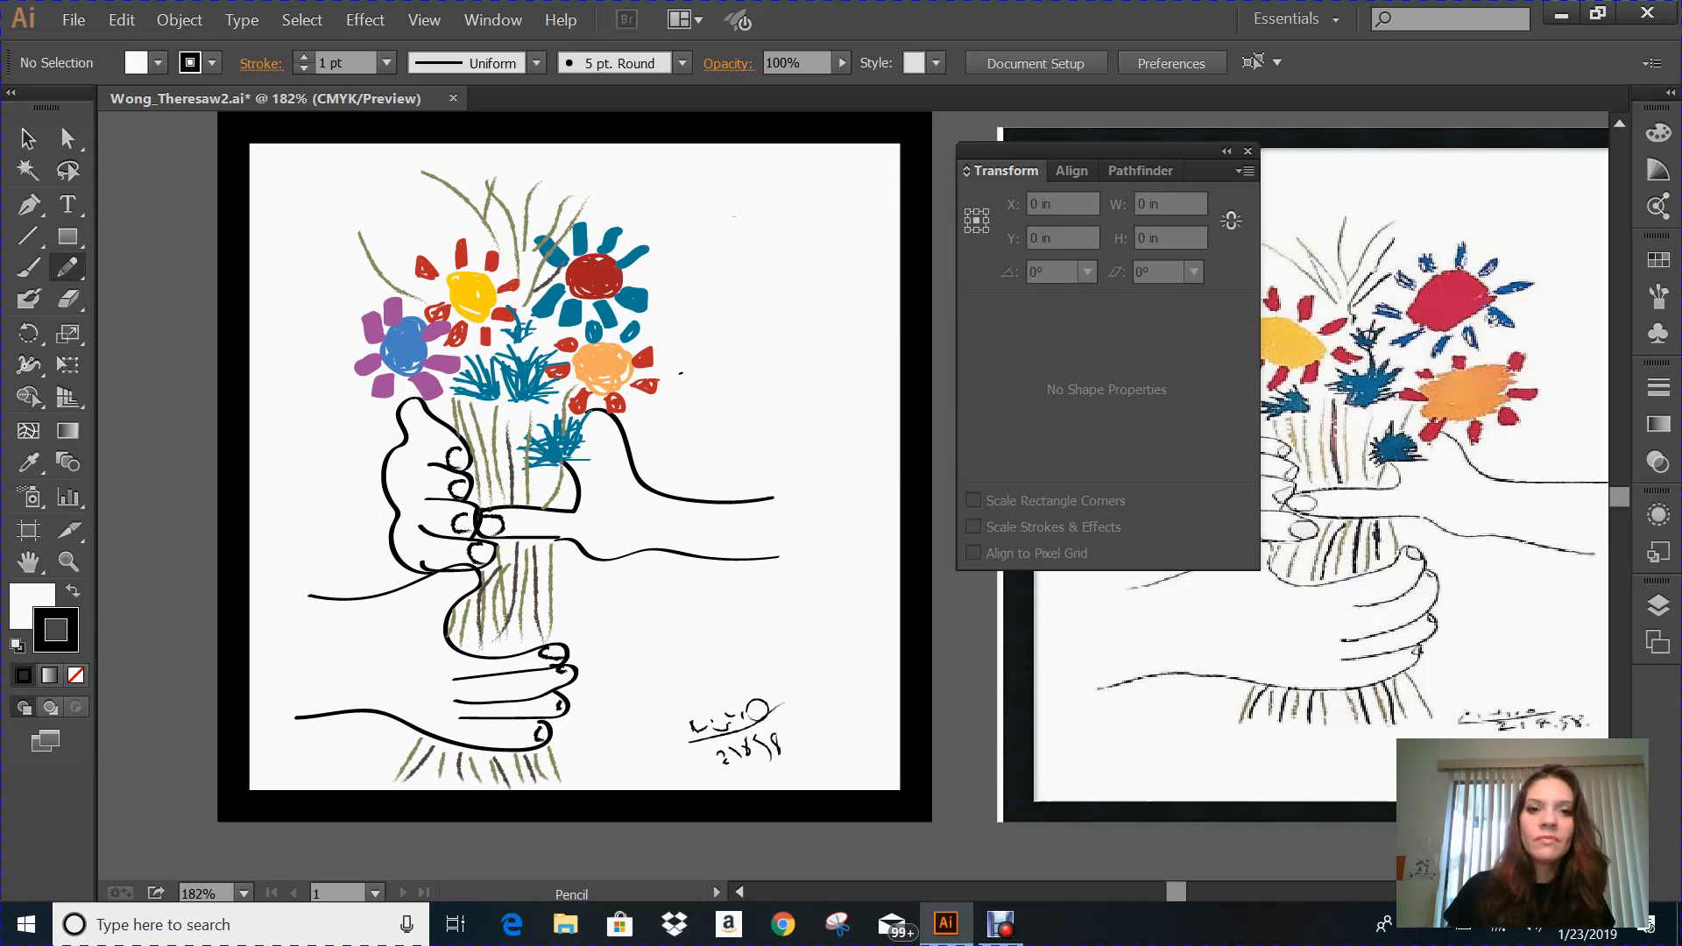
mouse_move(719, 260)
mouse_down()
mouse_move(708, 411)
mouse_move(727, 433)
mouse_move(776, 436)
mouse_move(803, 407)
mouse_move(770, 392)
mouse_move(799, 365)
mouse_move(781, 337)
mouse_move(795, 274)
mouse_move(769, 267)
mouse_move(795, 238)
mouse_move(728, 216)
mouse_up()
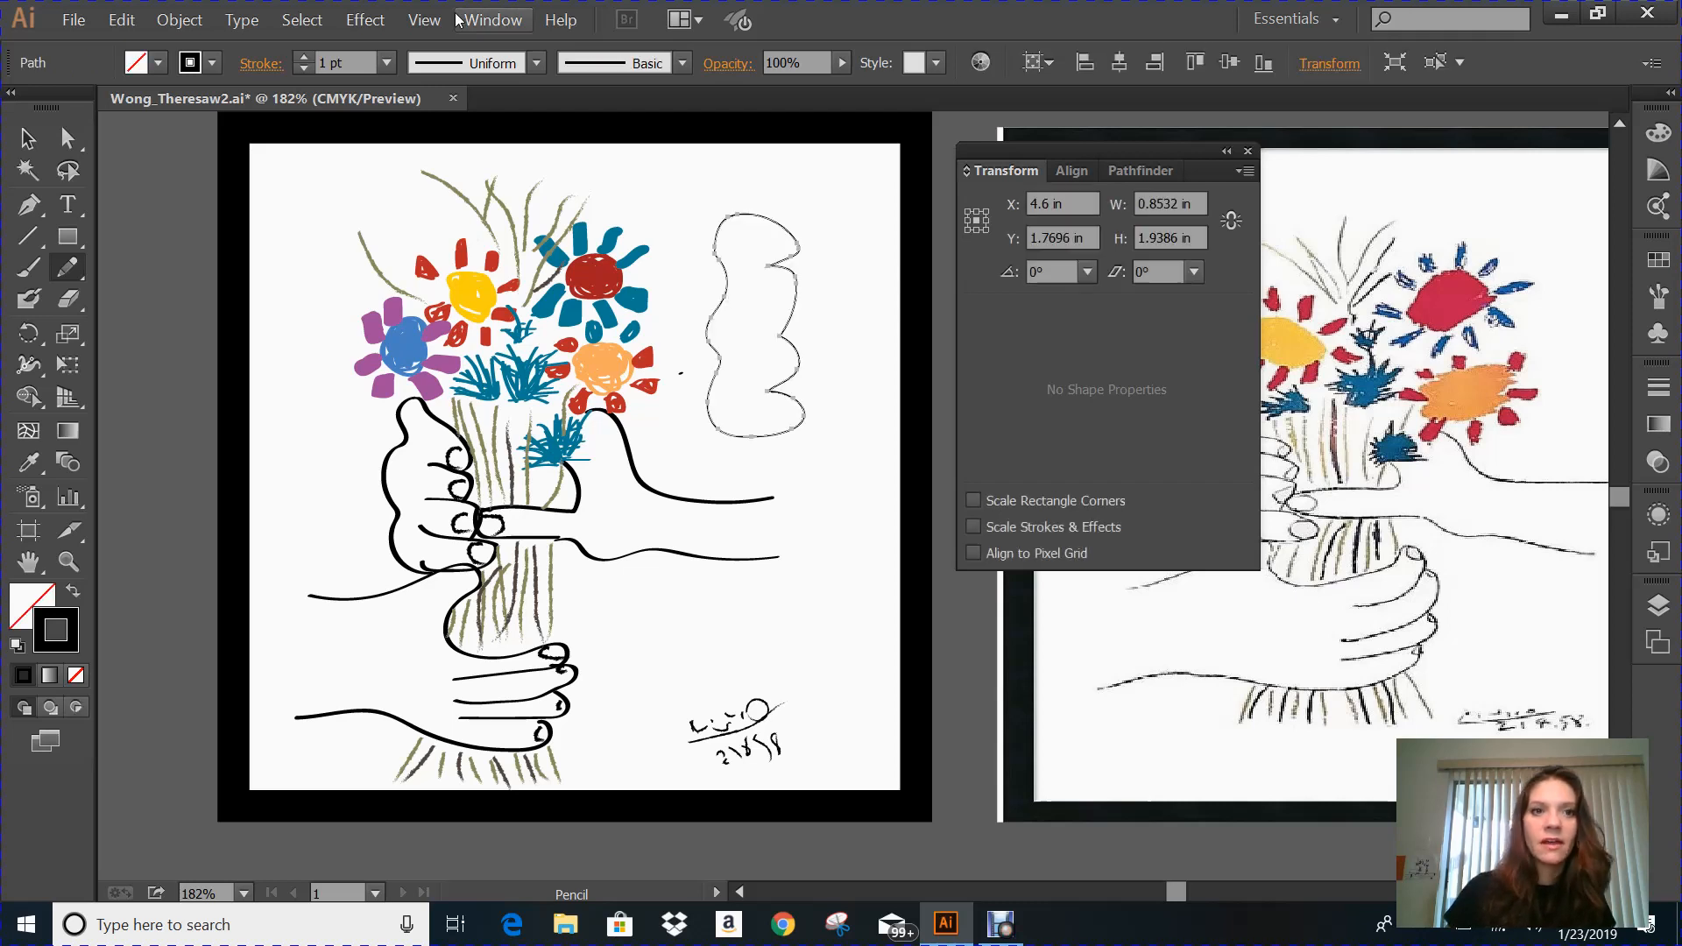
click(388, 64)
click(412, 206)
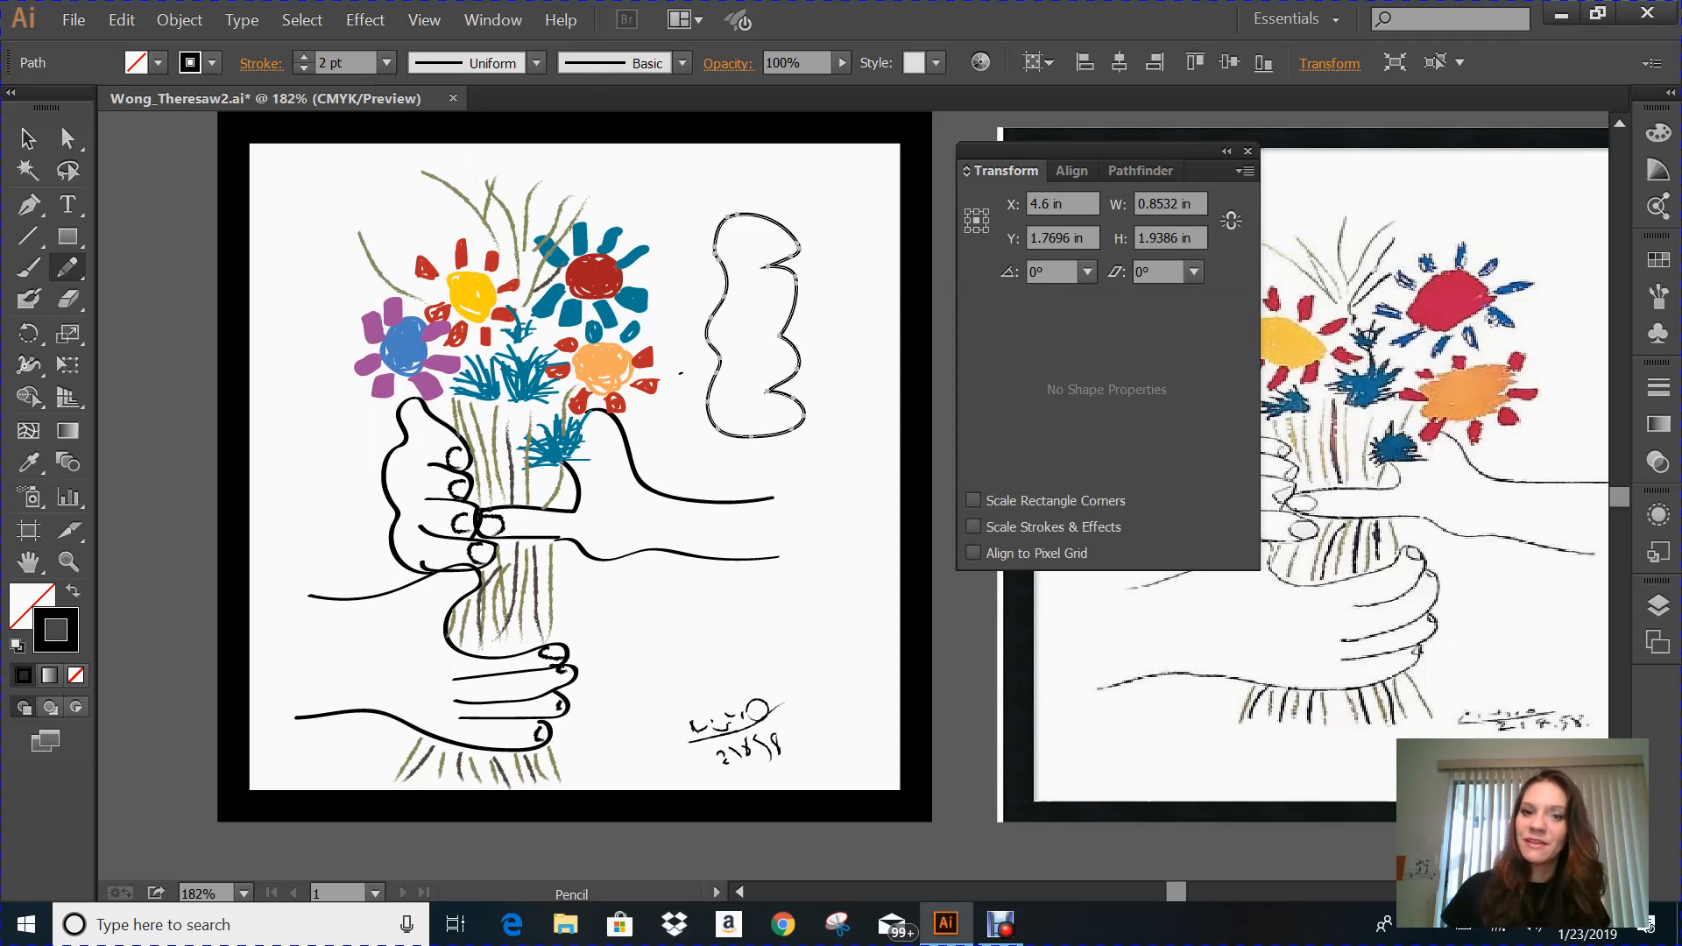
Step: Undo the stroke weight change and the wavy Pencil outline
right_click(794, 313)
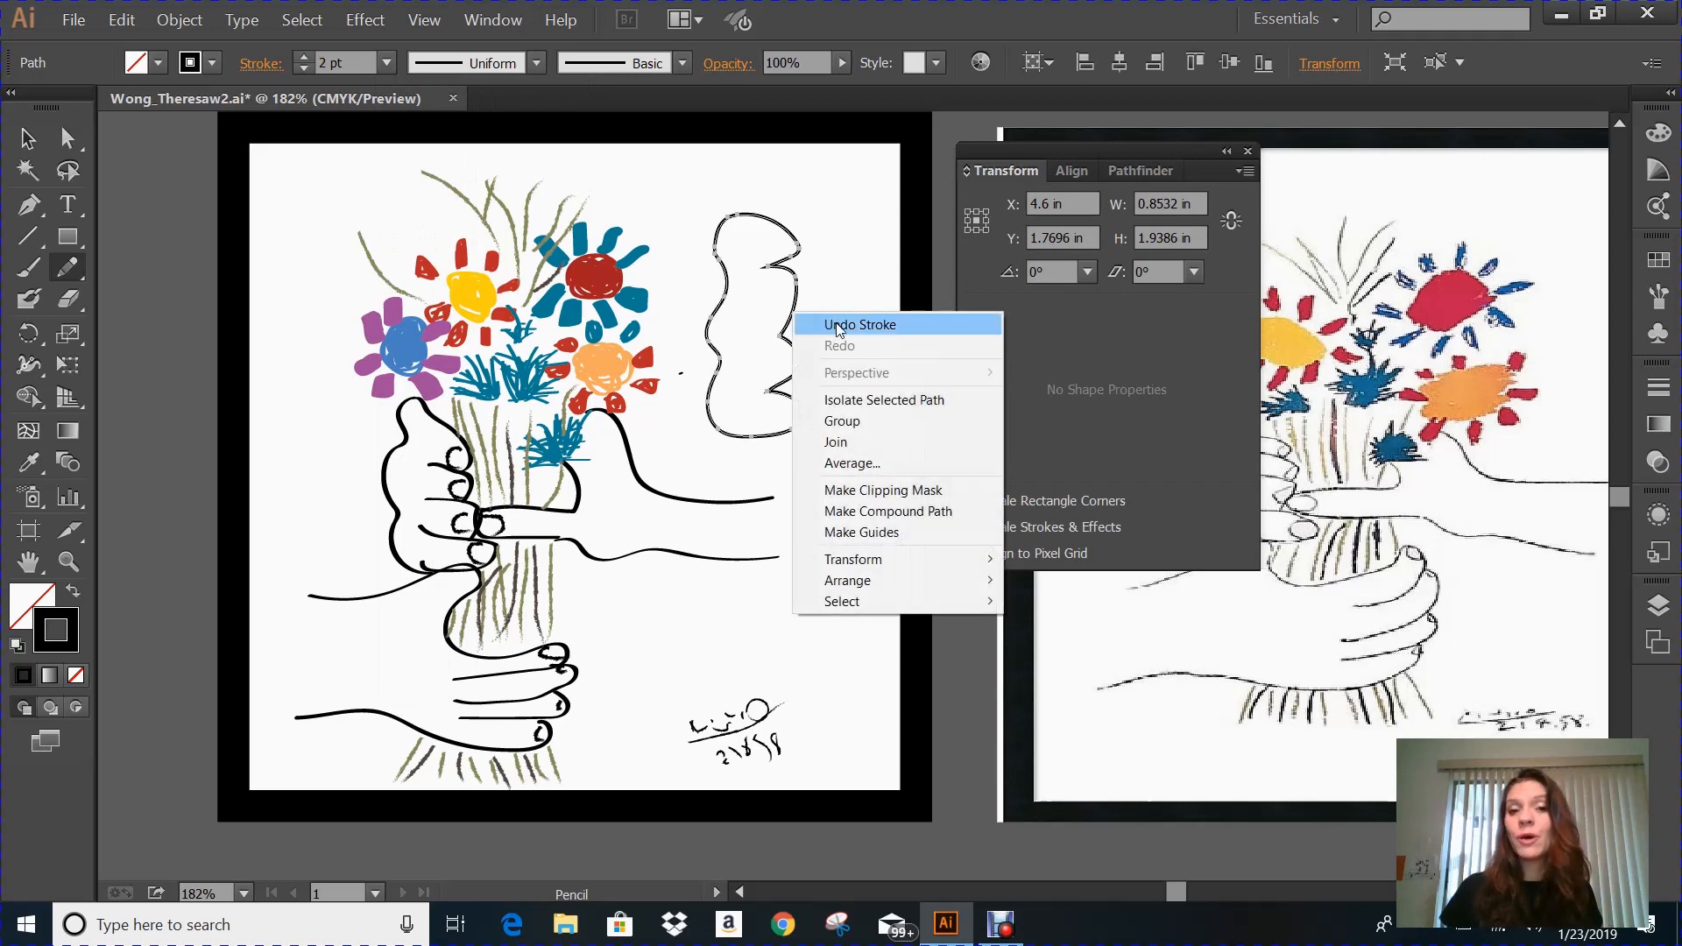
click(837, 324)
right_click(837, 325)
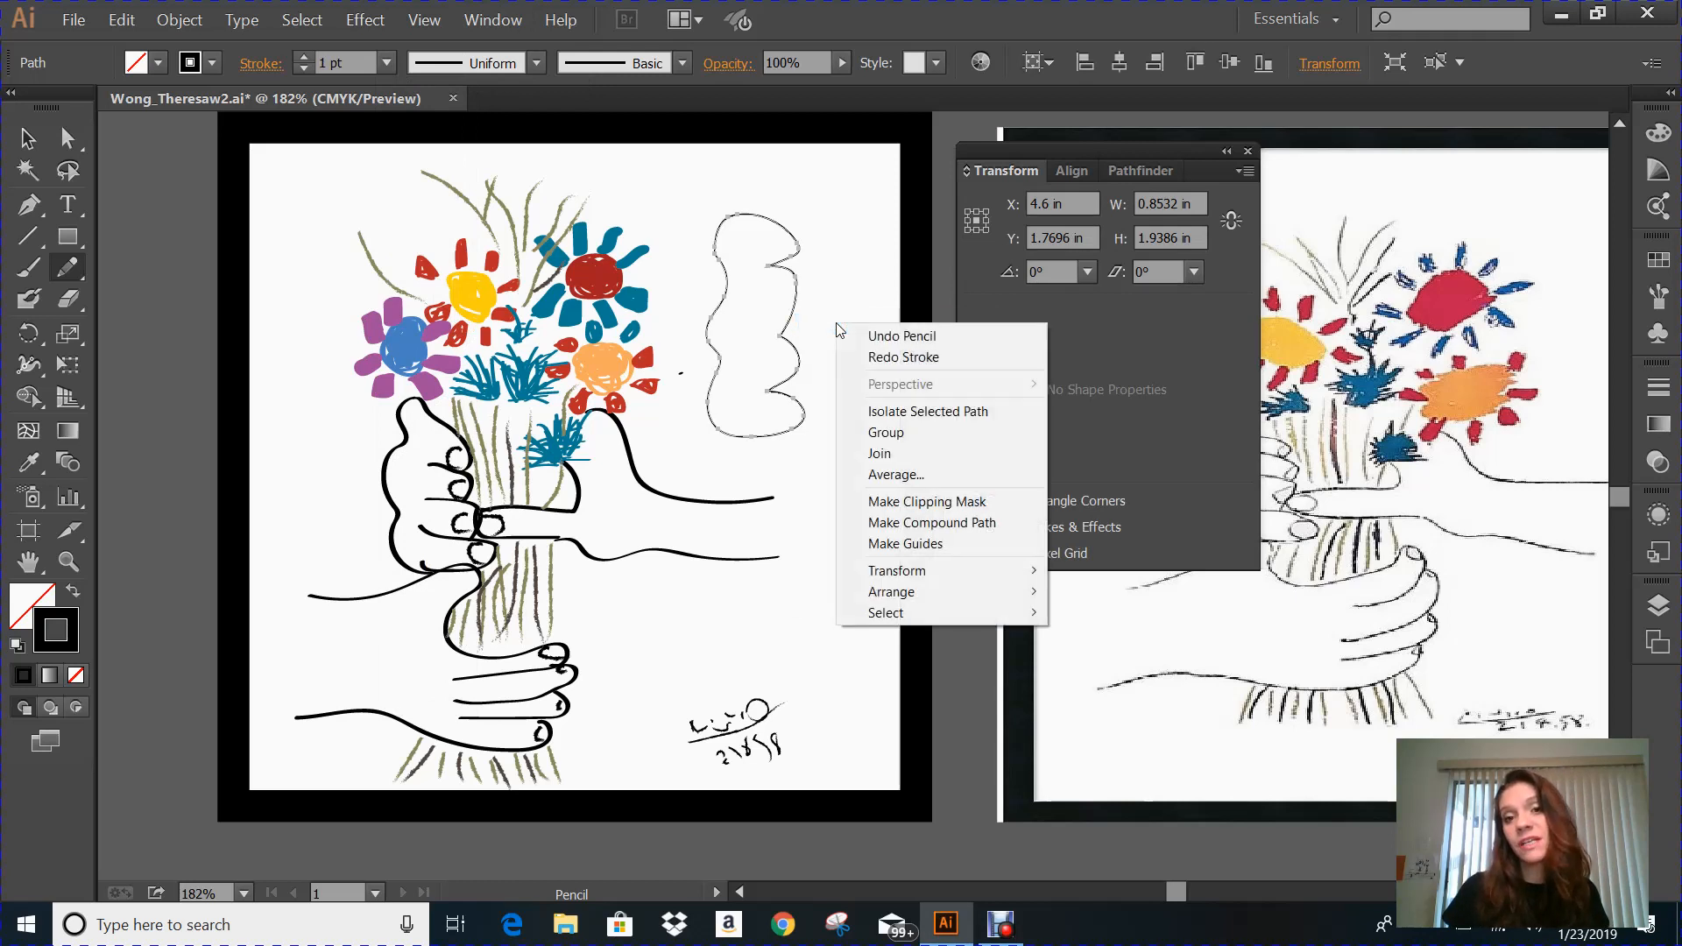
click(901, 335)
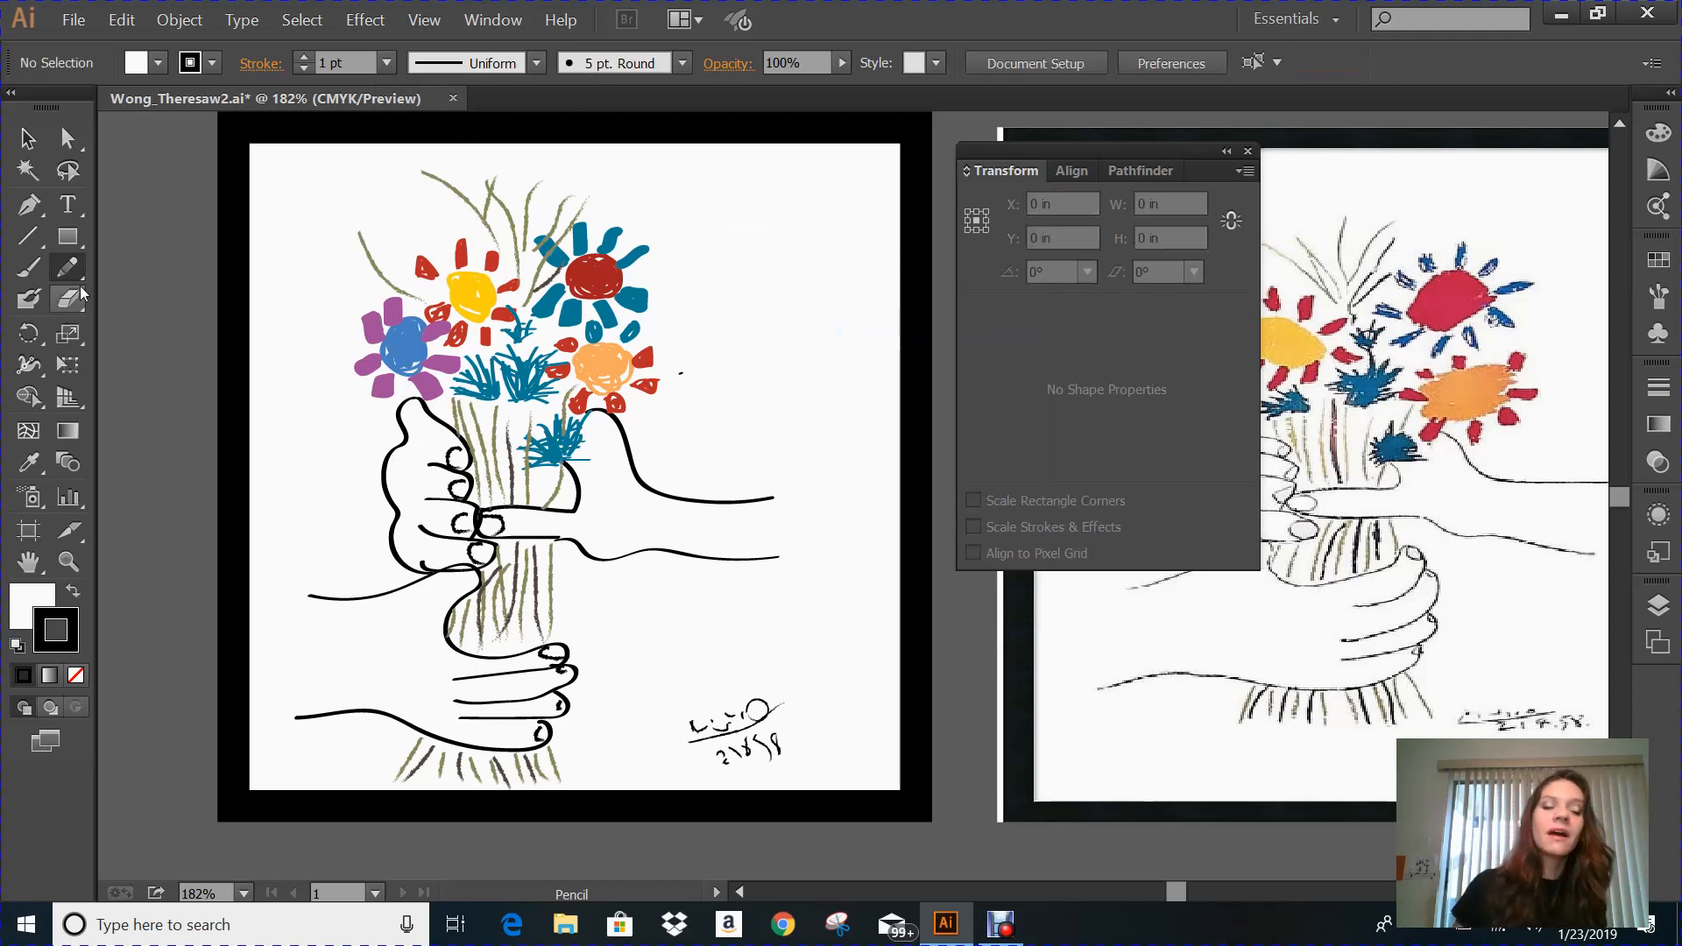
Step: Paint three curved black Paintbrush strokes in the blank area beside the bouquet, using the 5 pt. Round brush
click(29, 268)
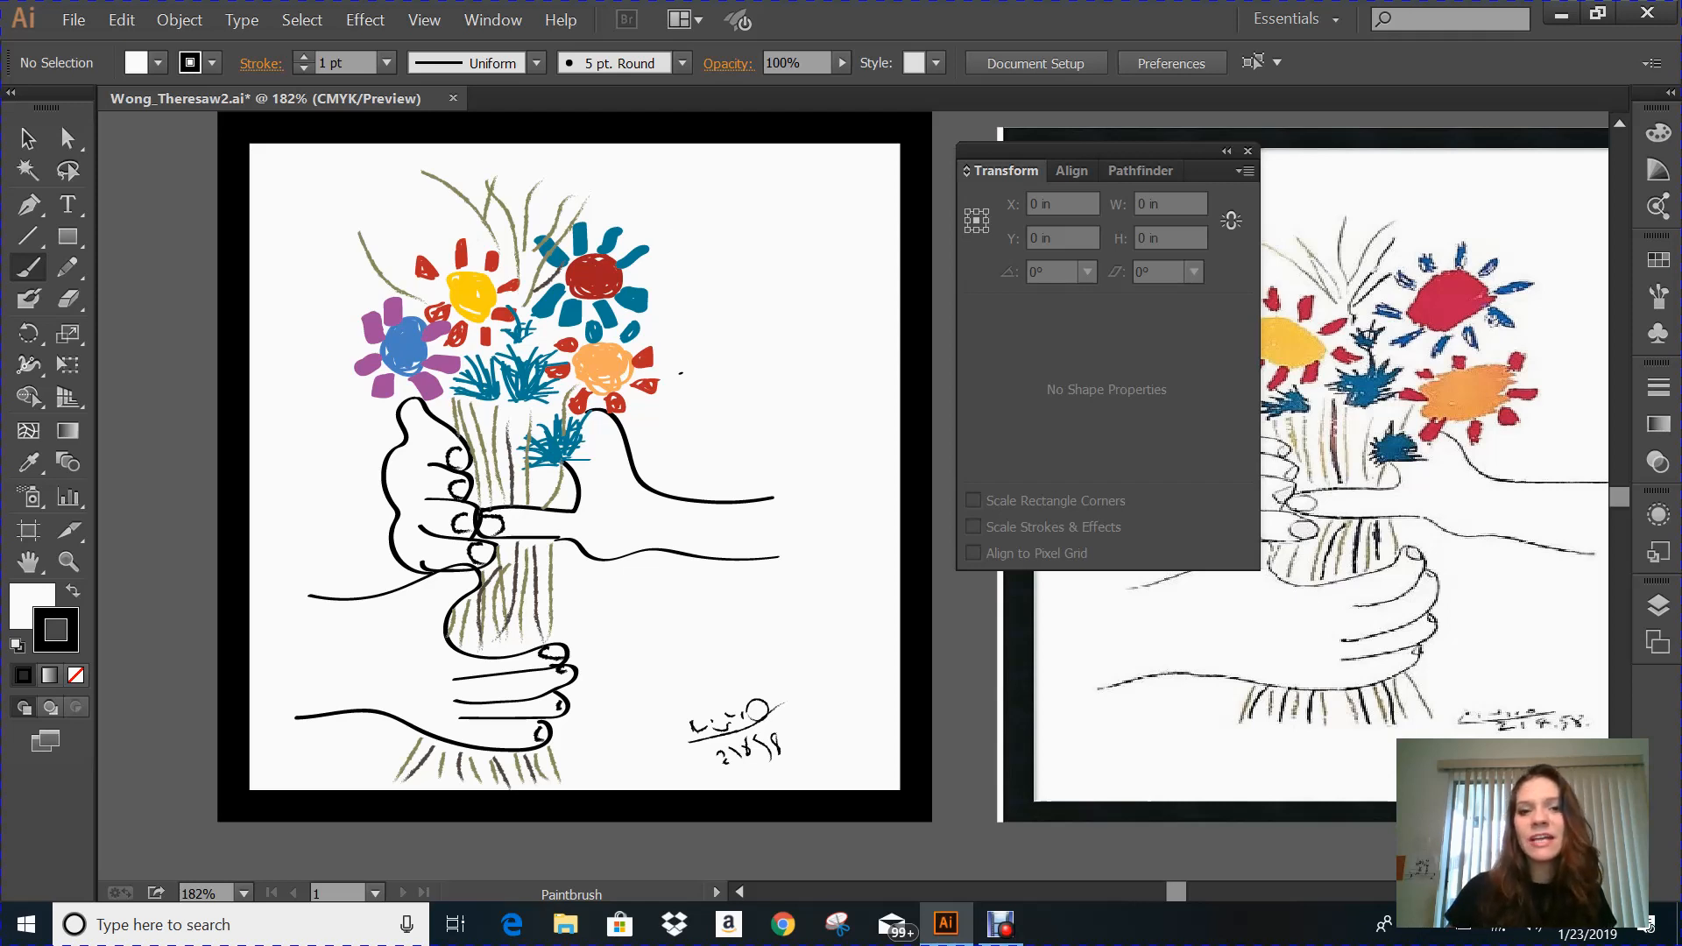
mouse_move(674, 225)
mouse_down()
mouse_move(711, 317)
mouse_move(769, 394)
mouse_up()
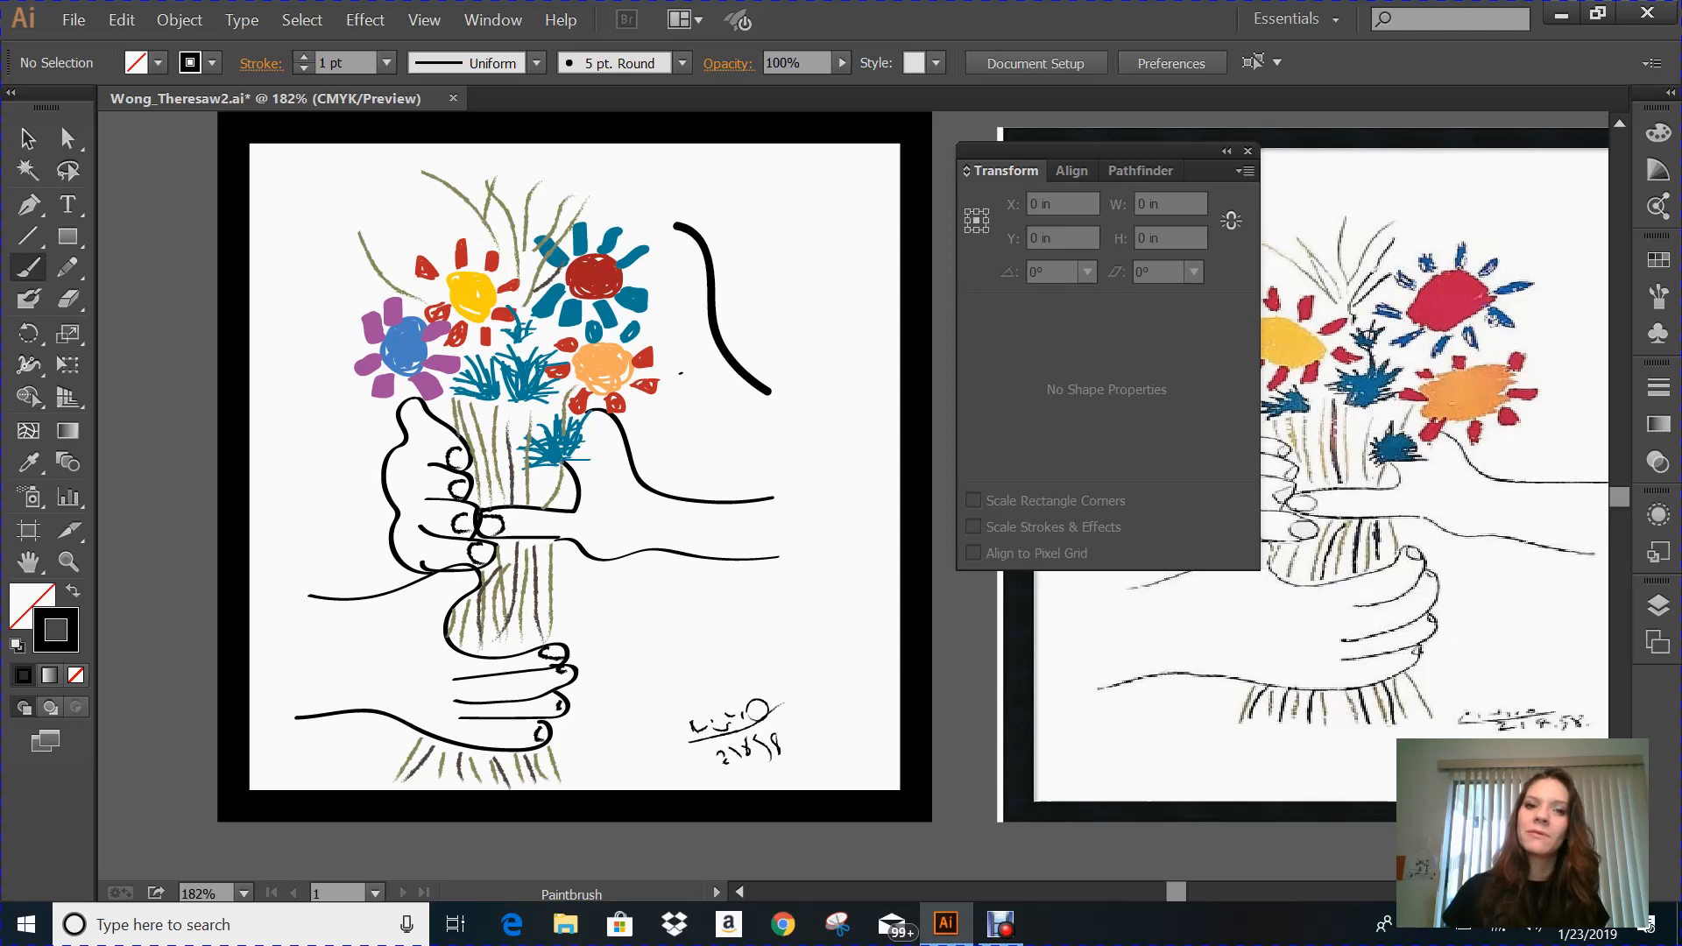
drag(764, 205, 830, 313)
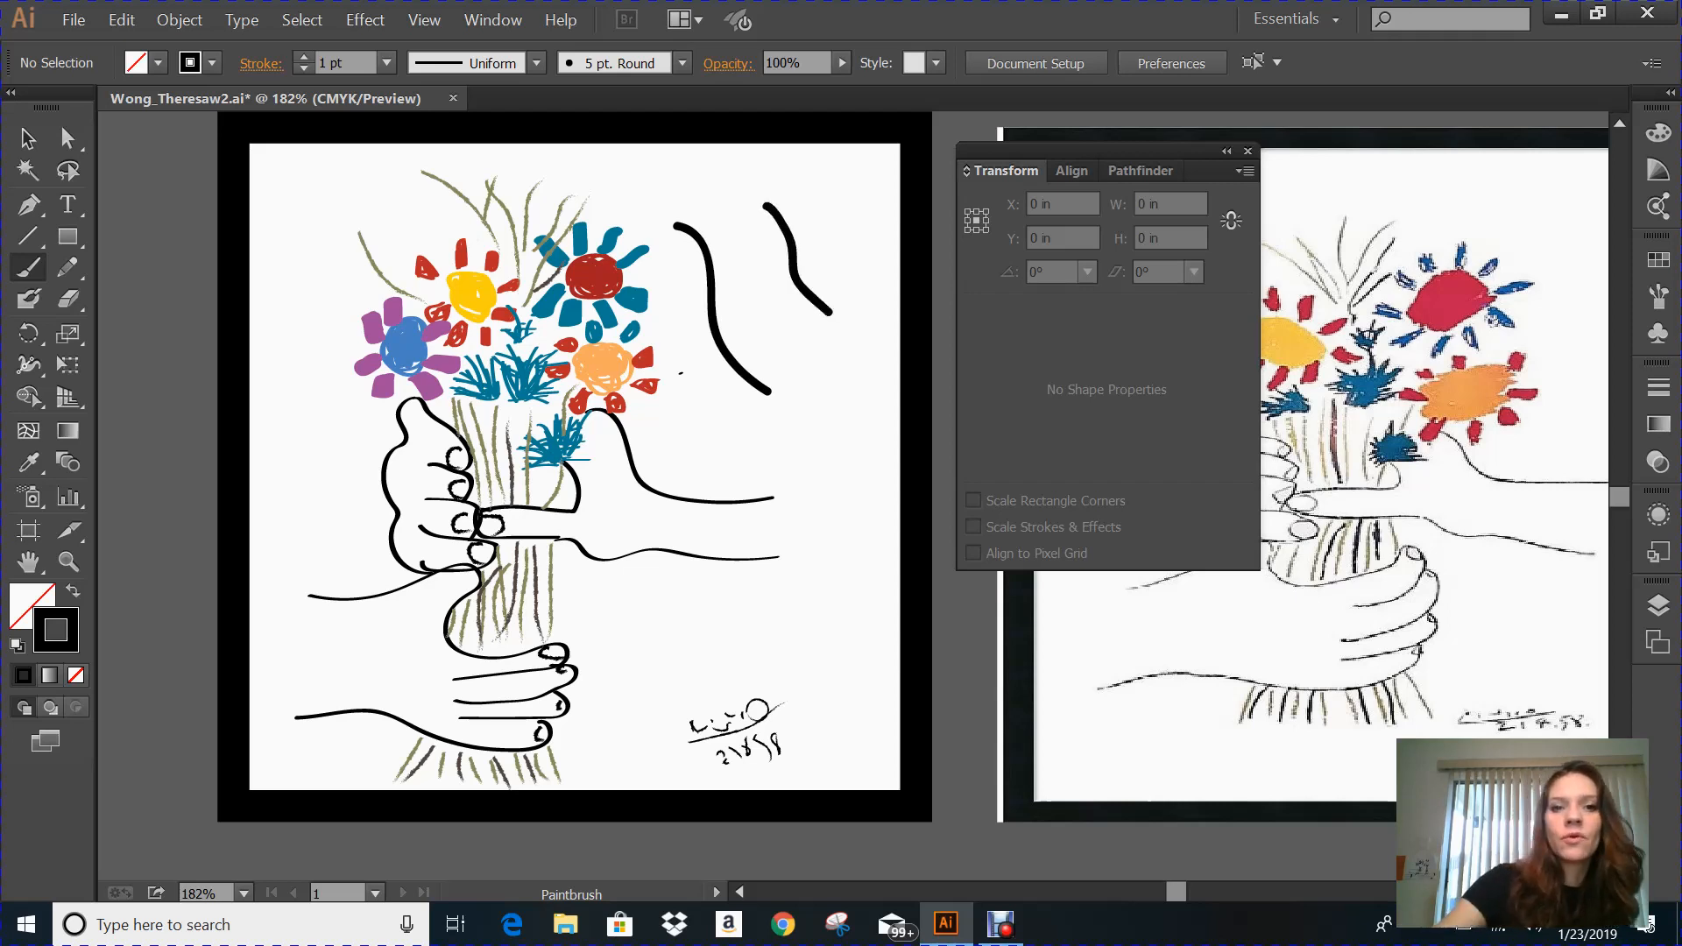
mouse_move(710, 210)
mouse_down()
mouse_move(781, 285)
mouse_move(766, 390)
mouse_move(794, 477)
mouse_move(862, 539)
mouse_move(812, 672)
mouse_up()
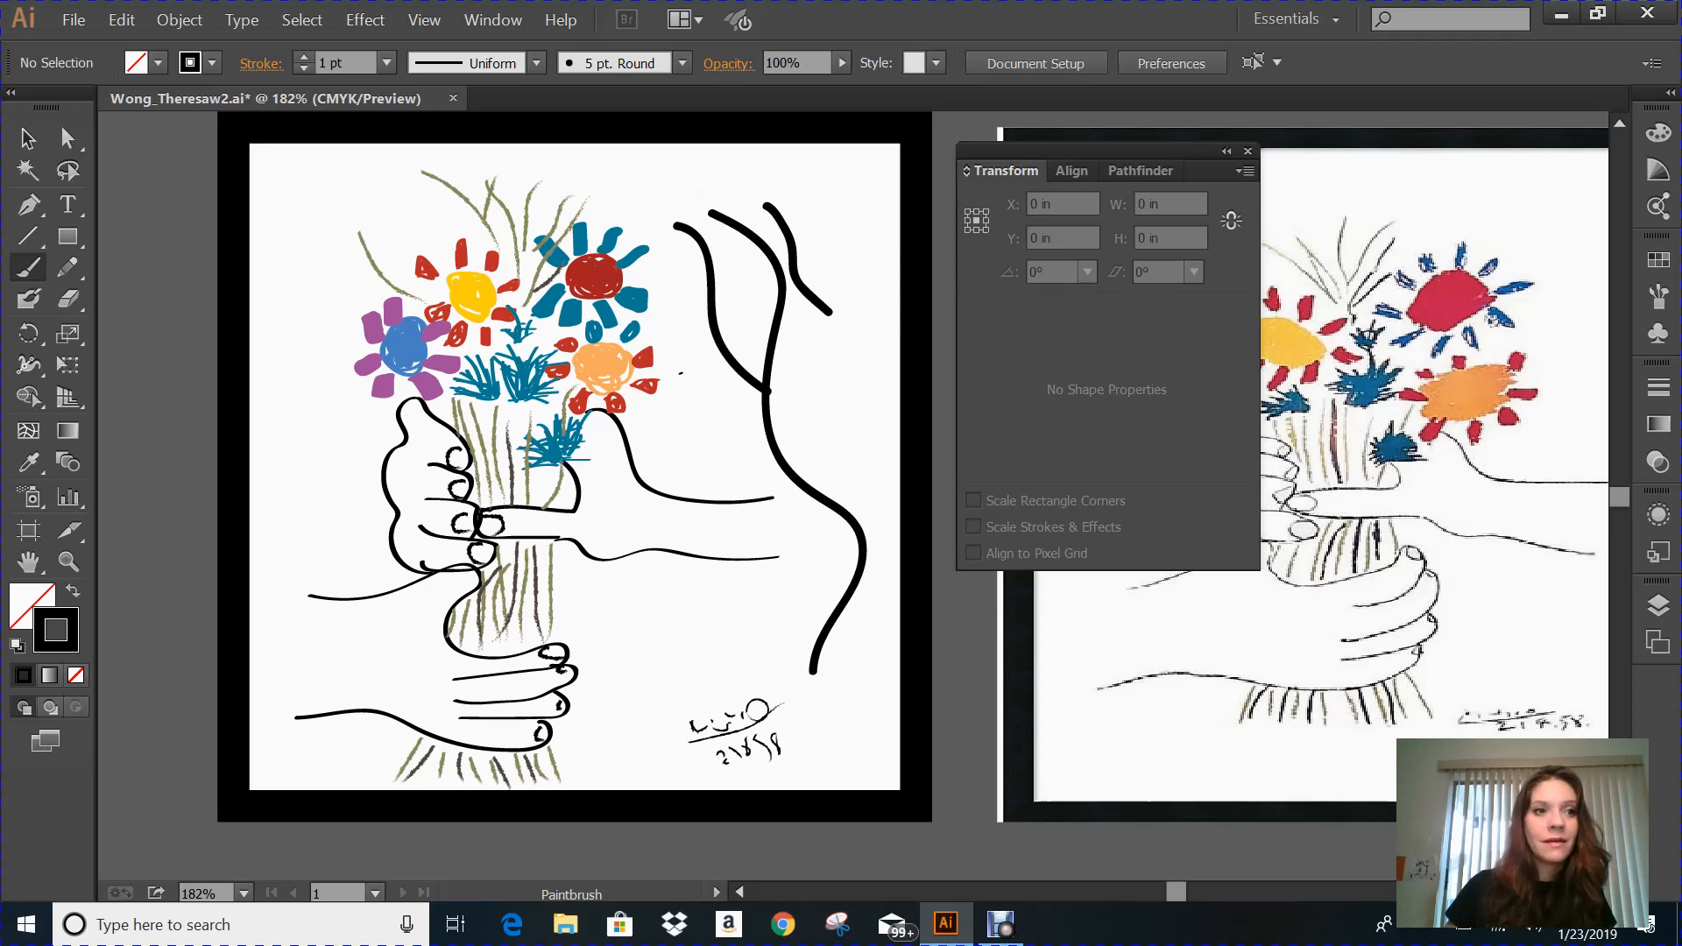
Step: Delete the three curved brush strokes beside the bouquet
click(27, 137)
mouse_move(627, 179)
mouse_down()
mouse_move(770, 181)
mouse_move(829, 654)
mouse_move(904, 684)
mouse_up()
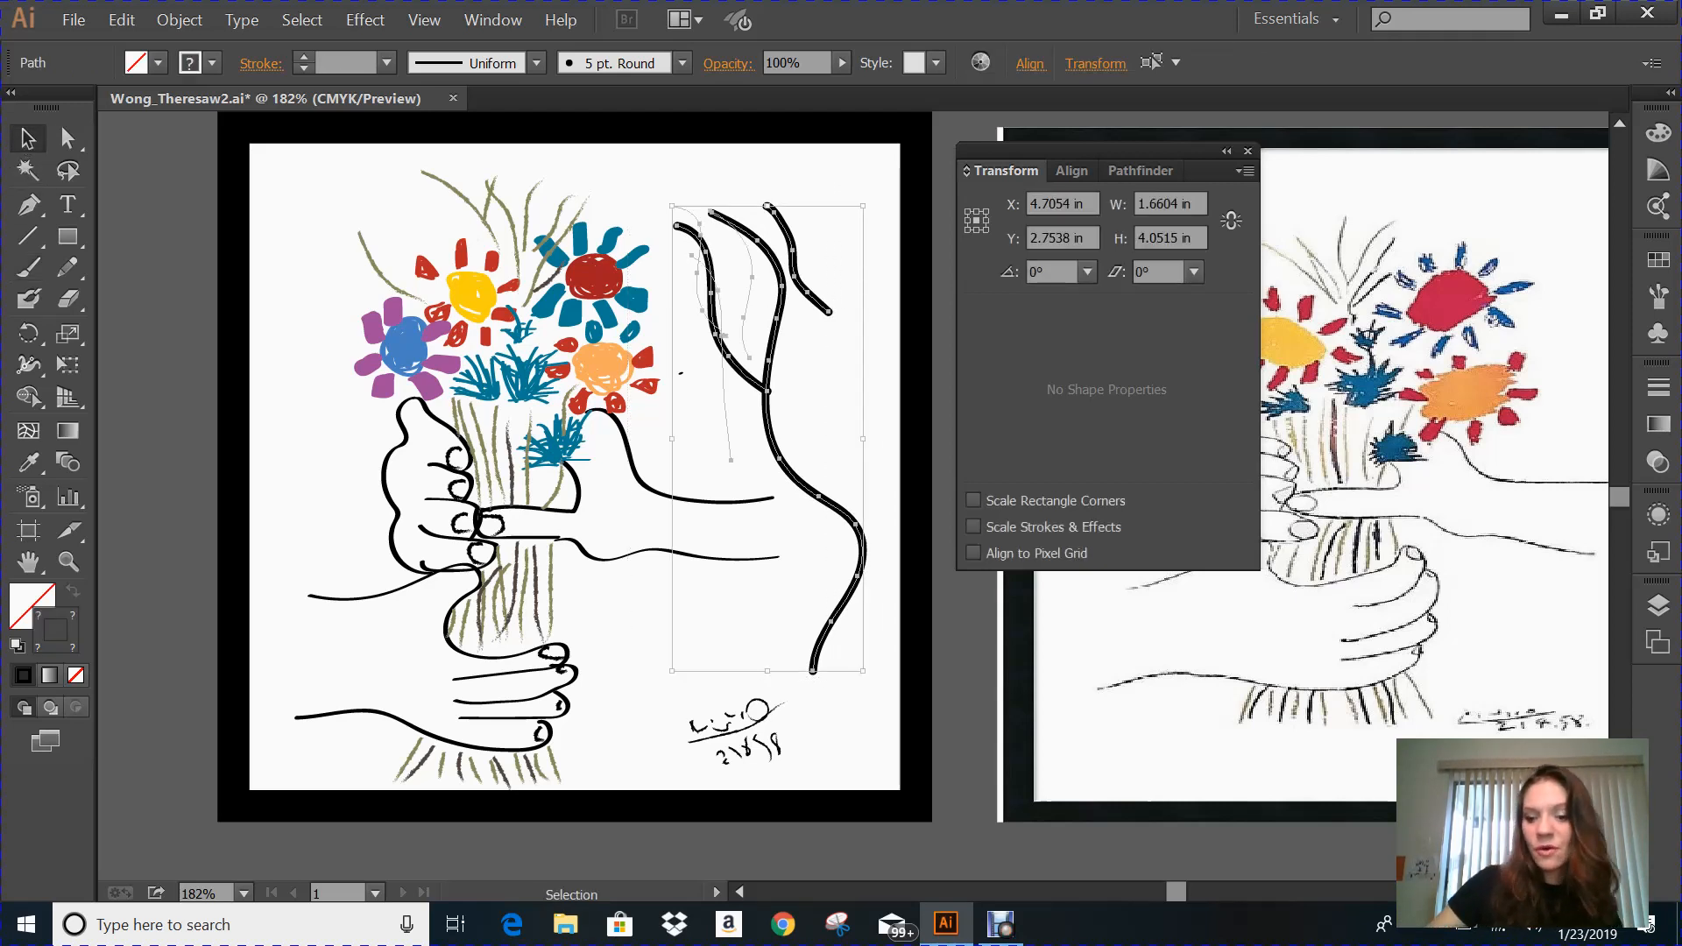
key(Delete)
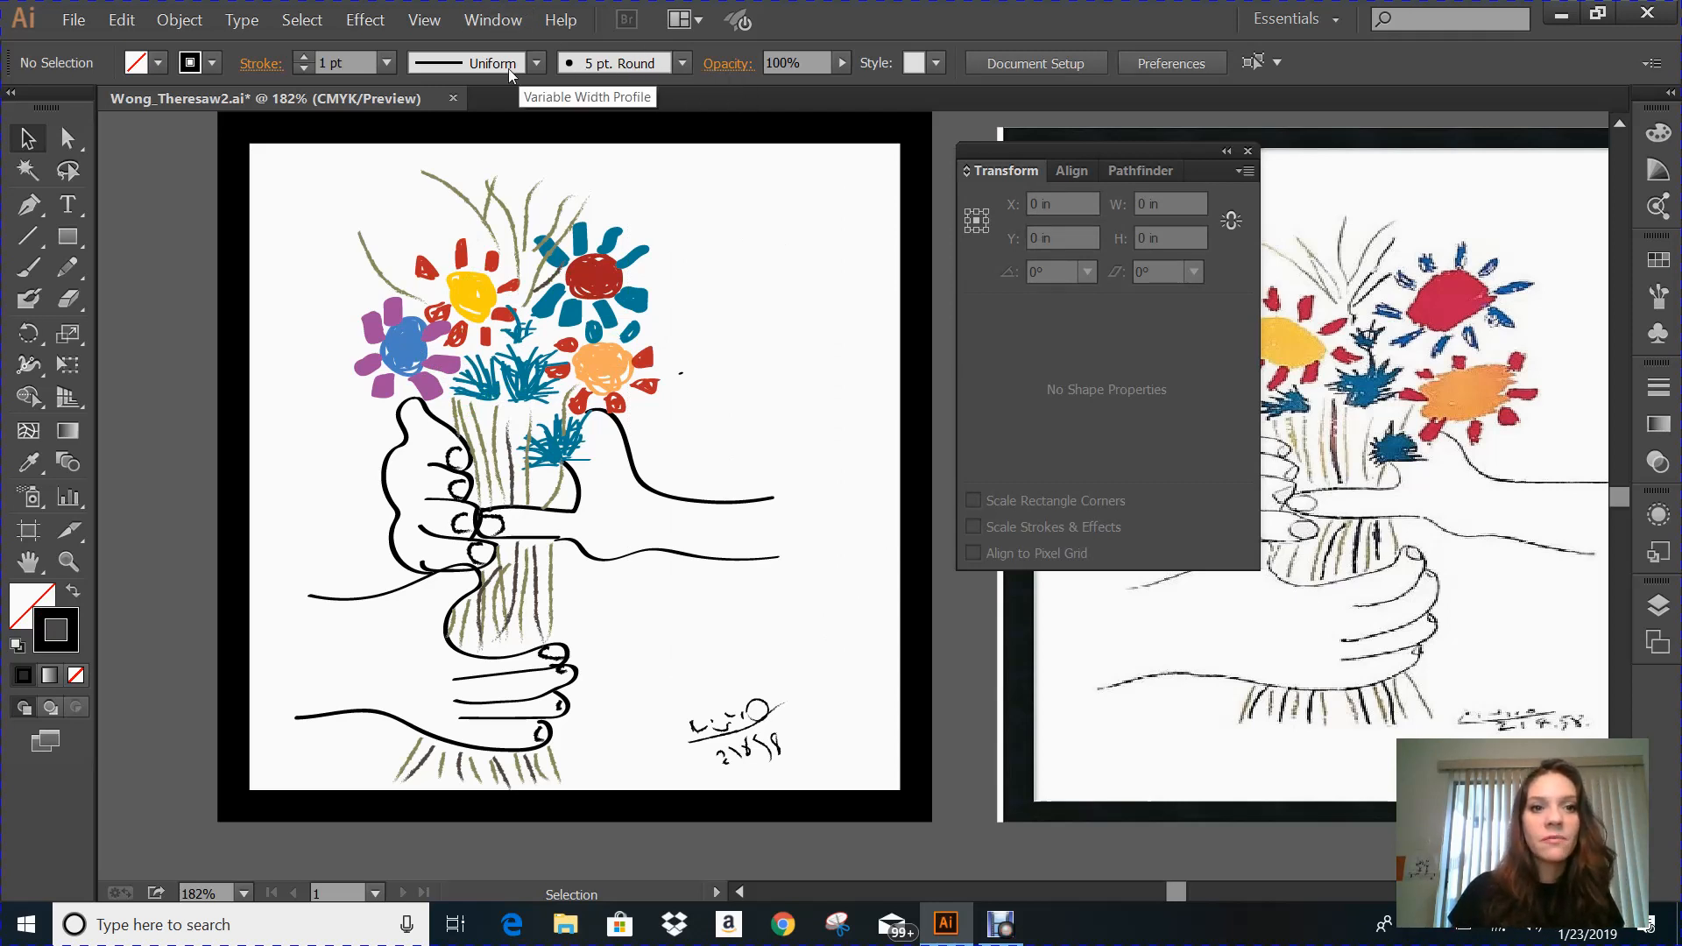
Step: Choose the Charcoal - Feather brush and set its stroke weight to 0.25 pt
click(389, 66)
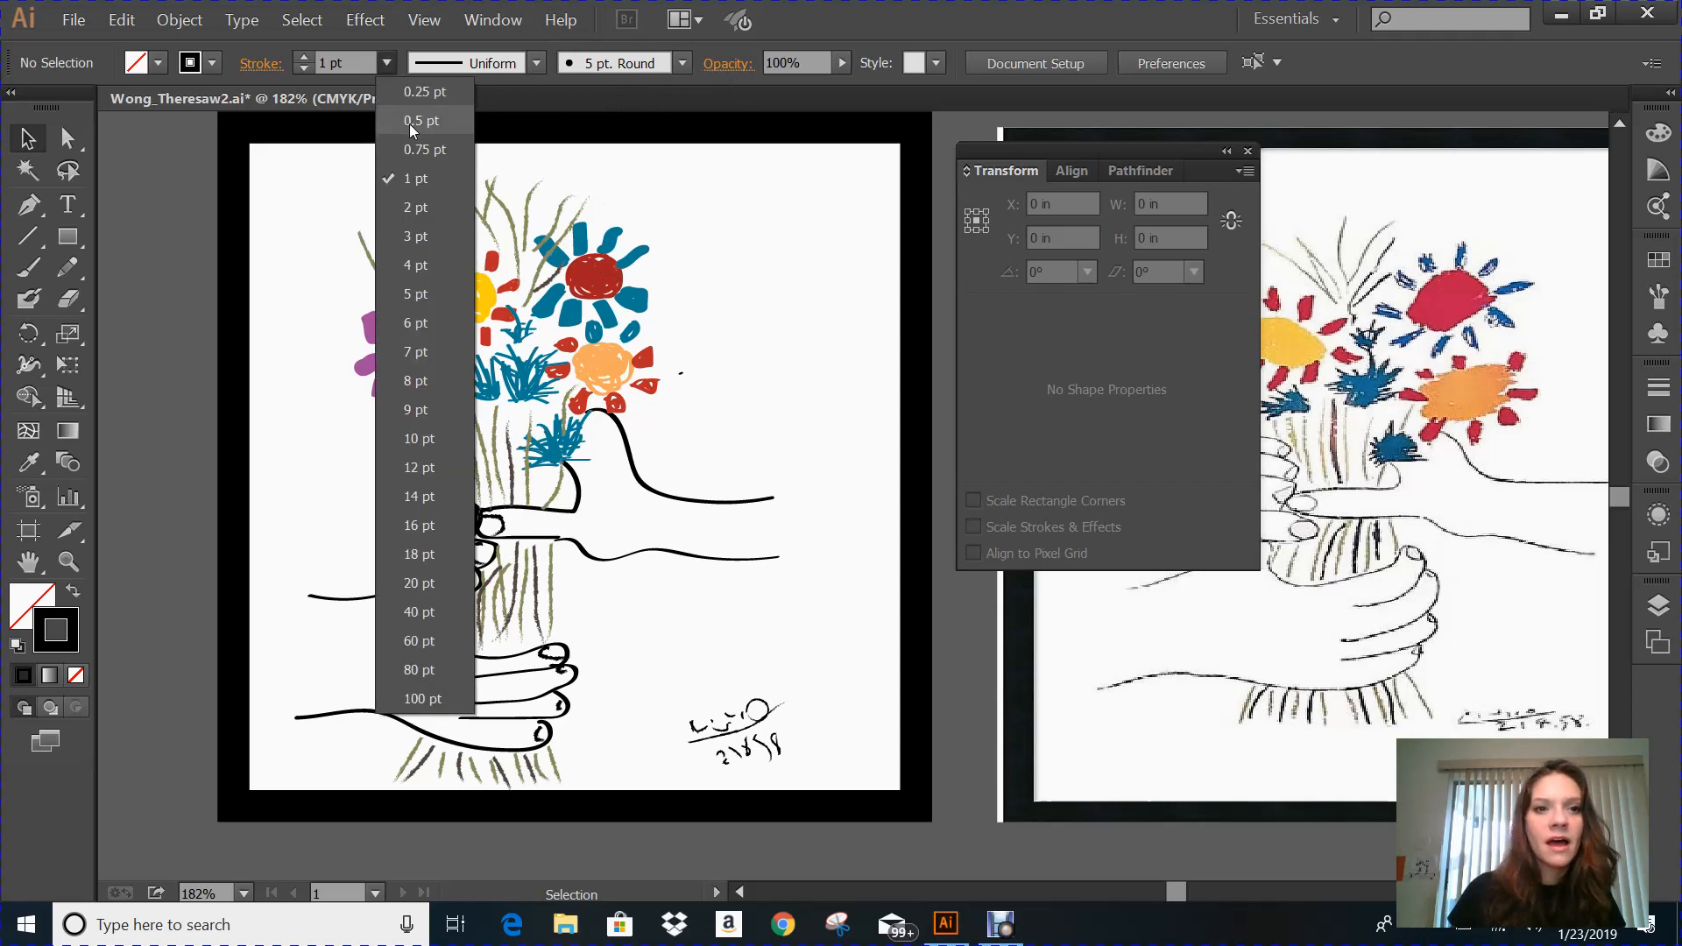
click(405, 122)
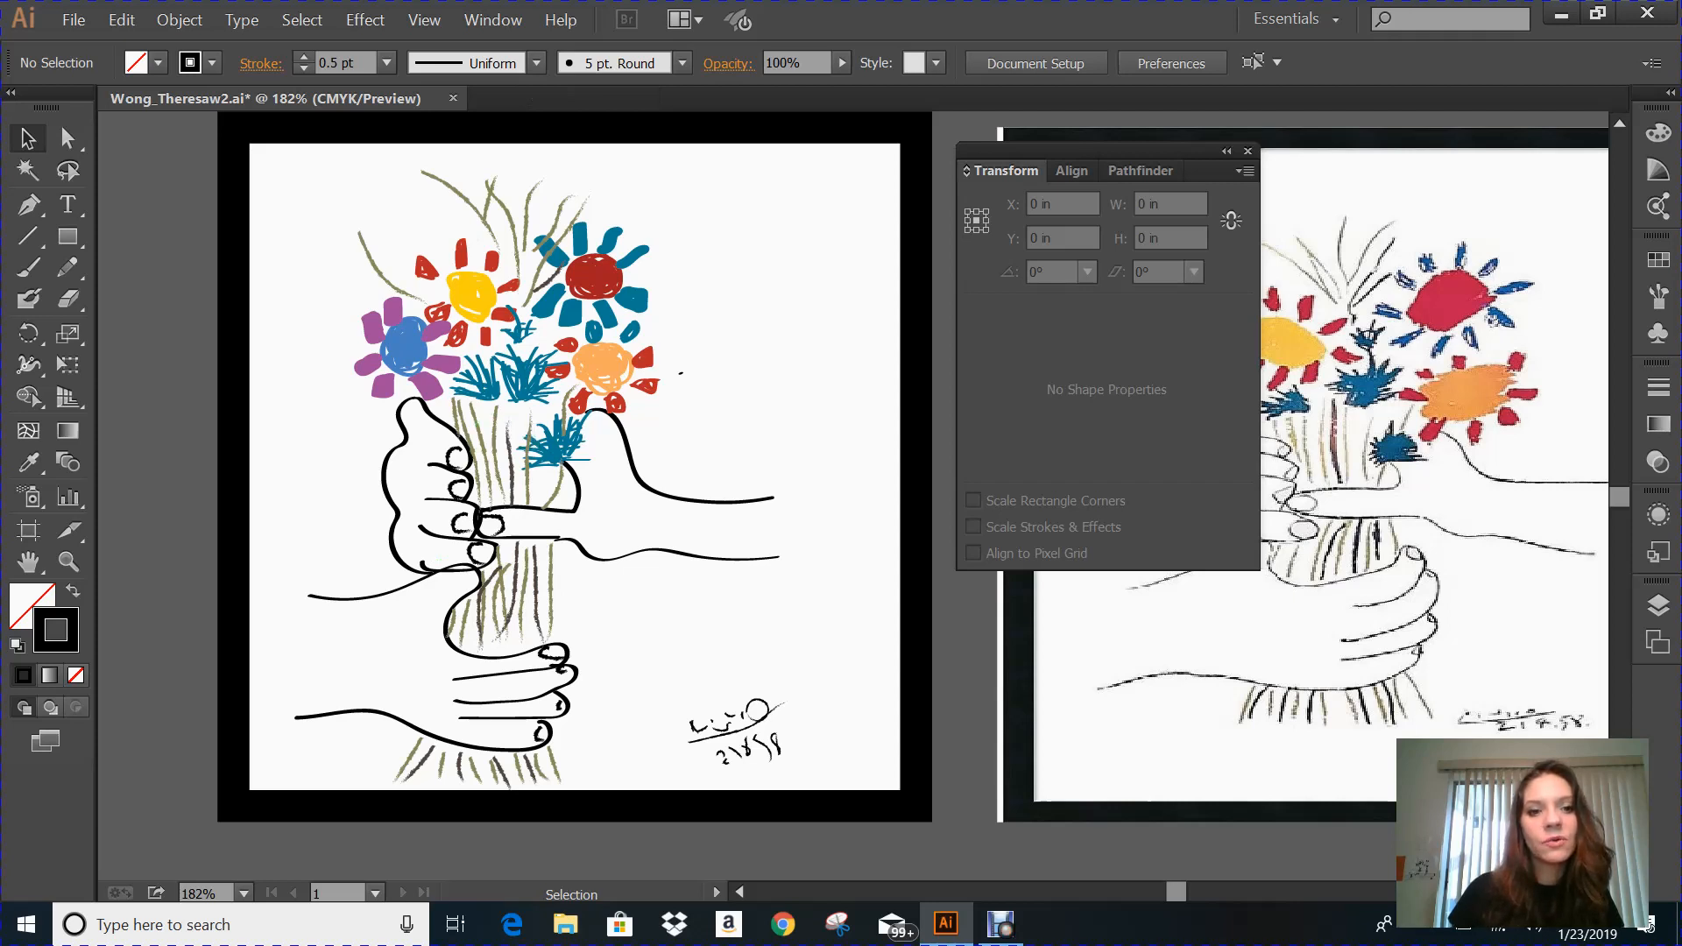
click(681, 70)
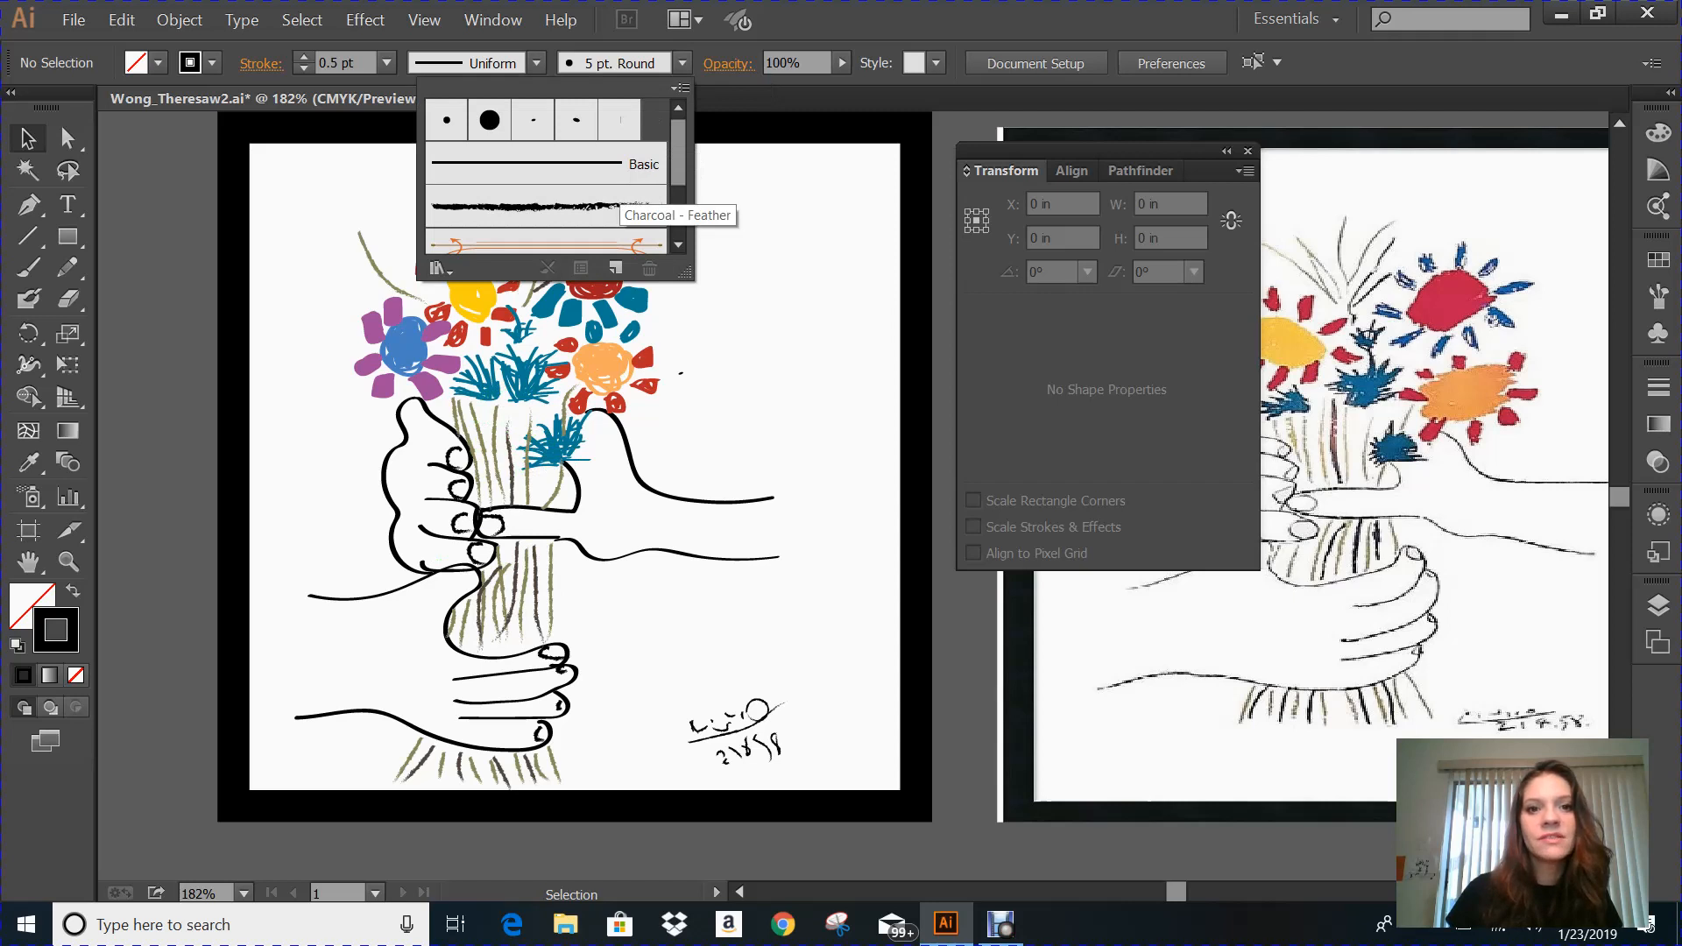
click(611, 201)
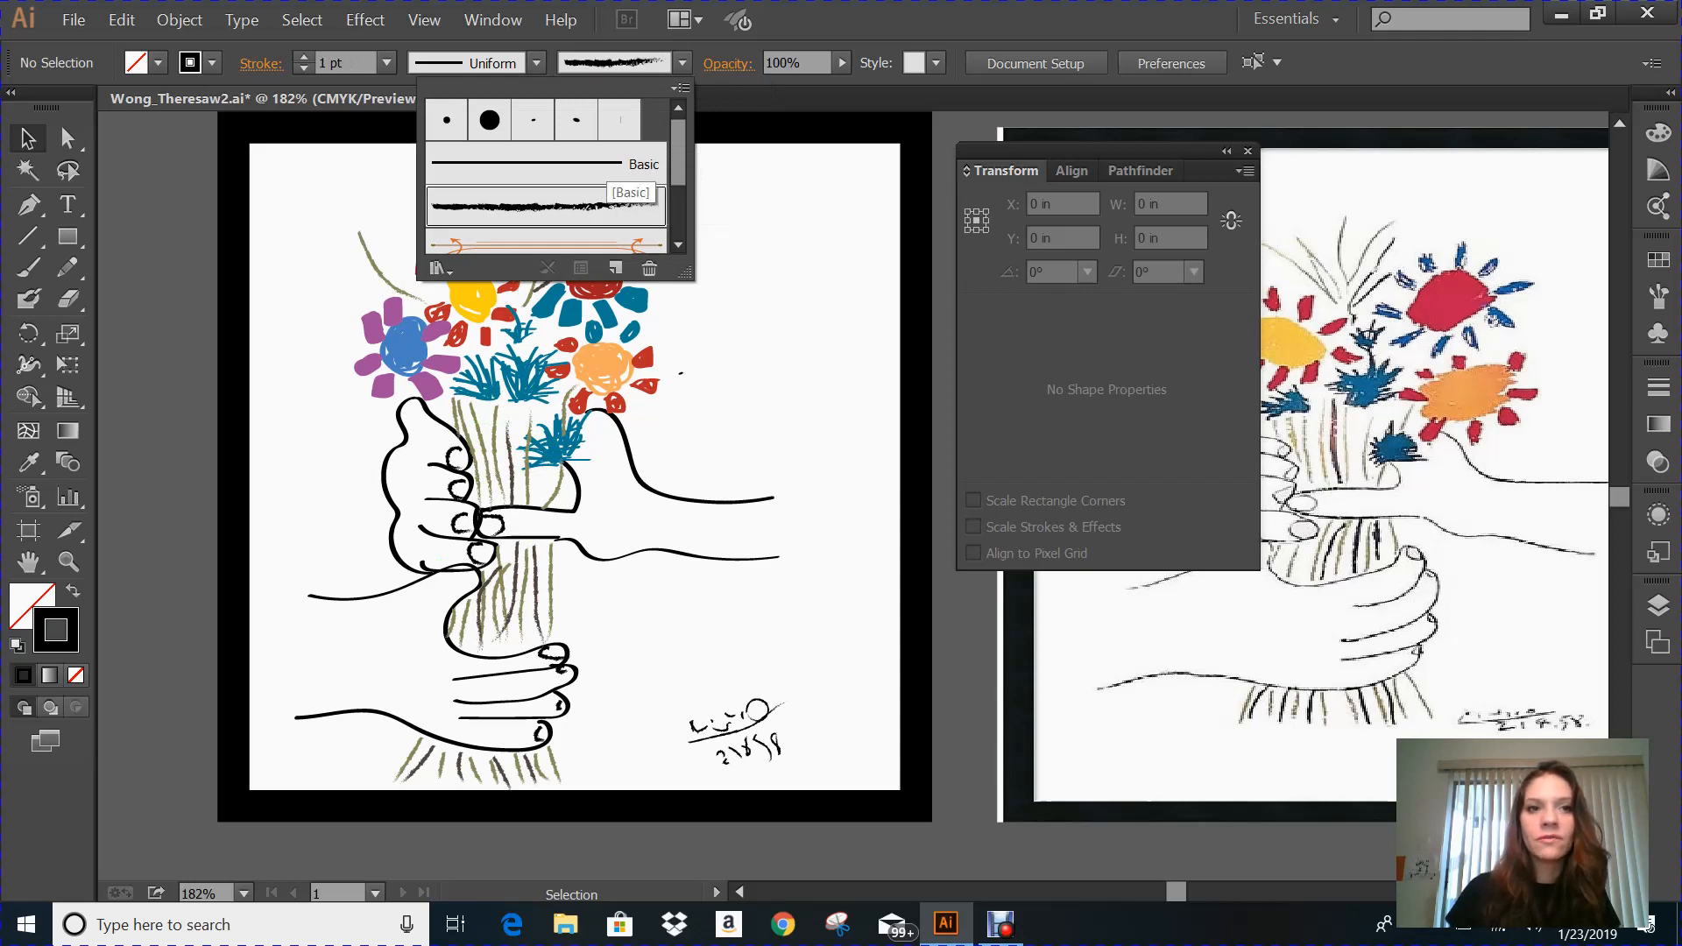
click(393, 67)
click(387, 62)
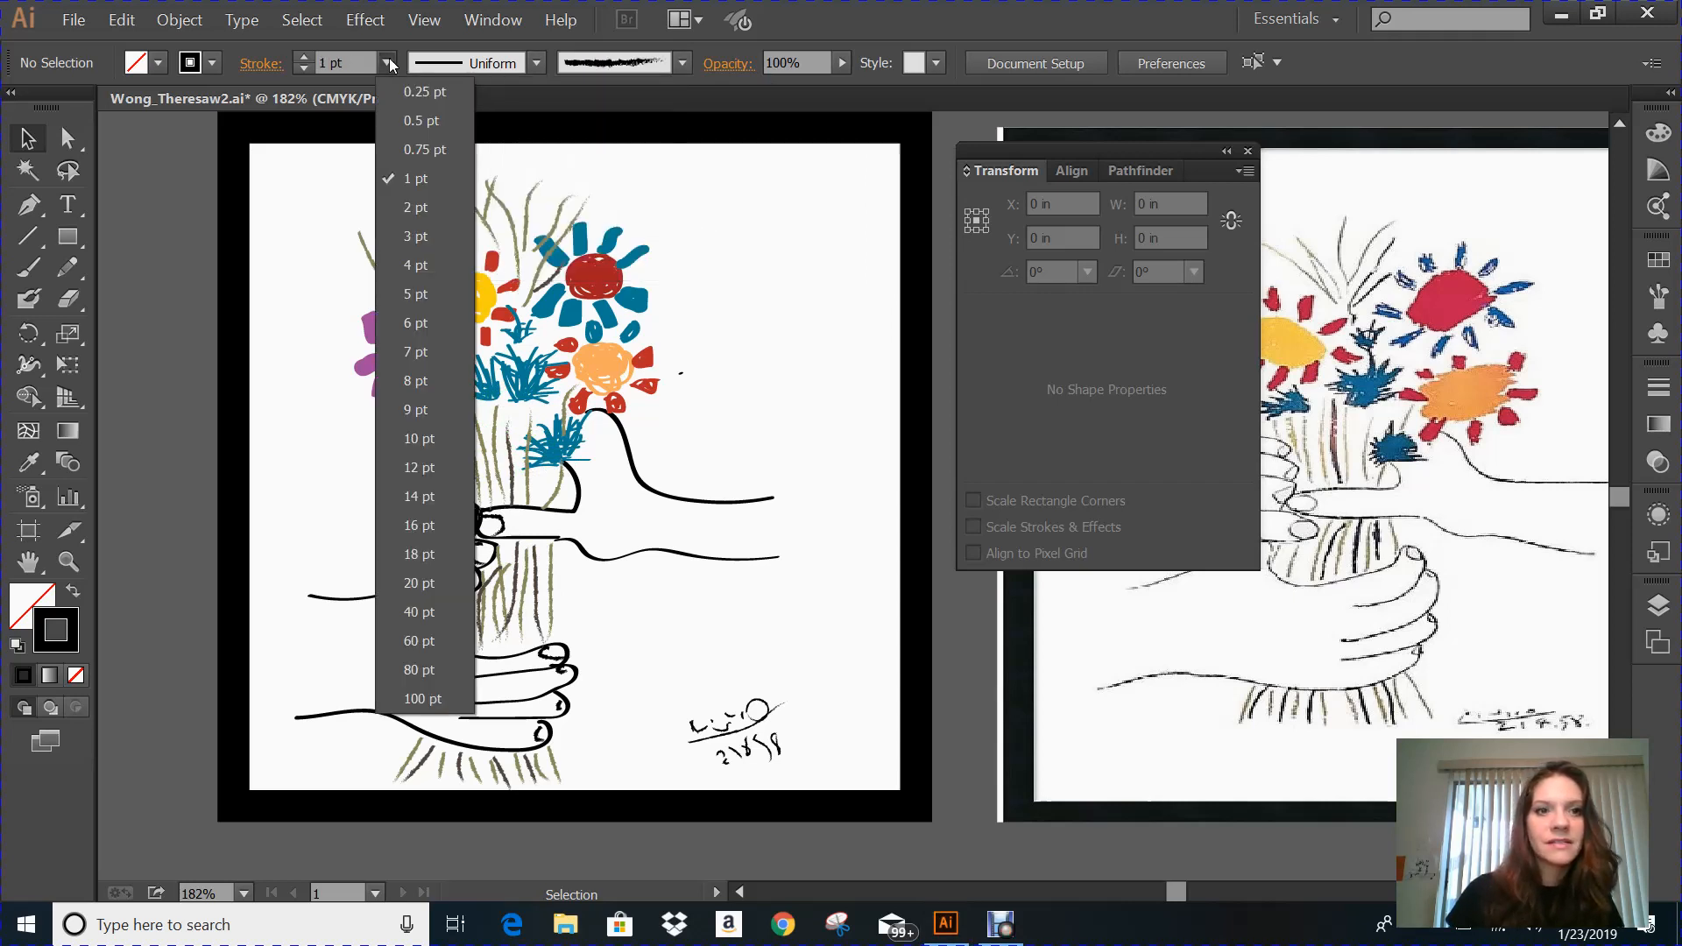
click(429, 95)
Step: Paint two thin curved Charcoal - Feather strokes with the Paintbrush in the blank area beside the flowers
drag(726, 216, 762, 340)
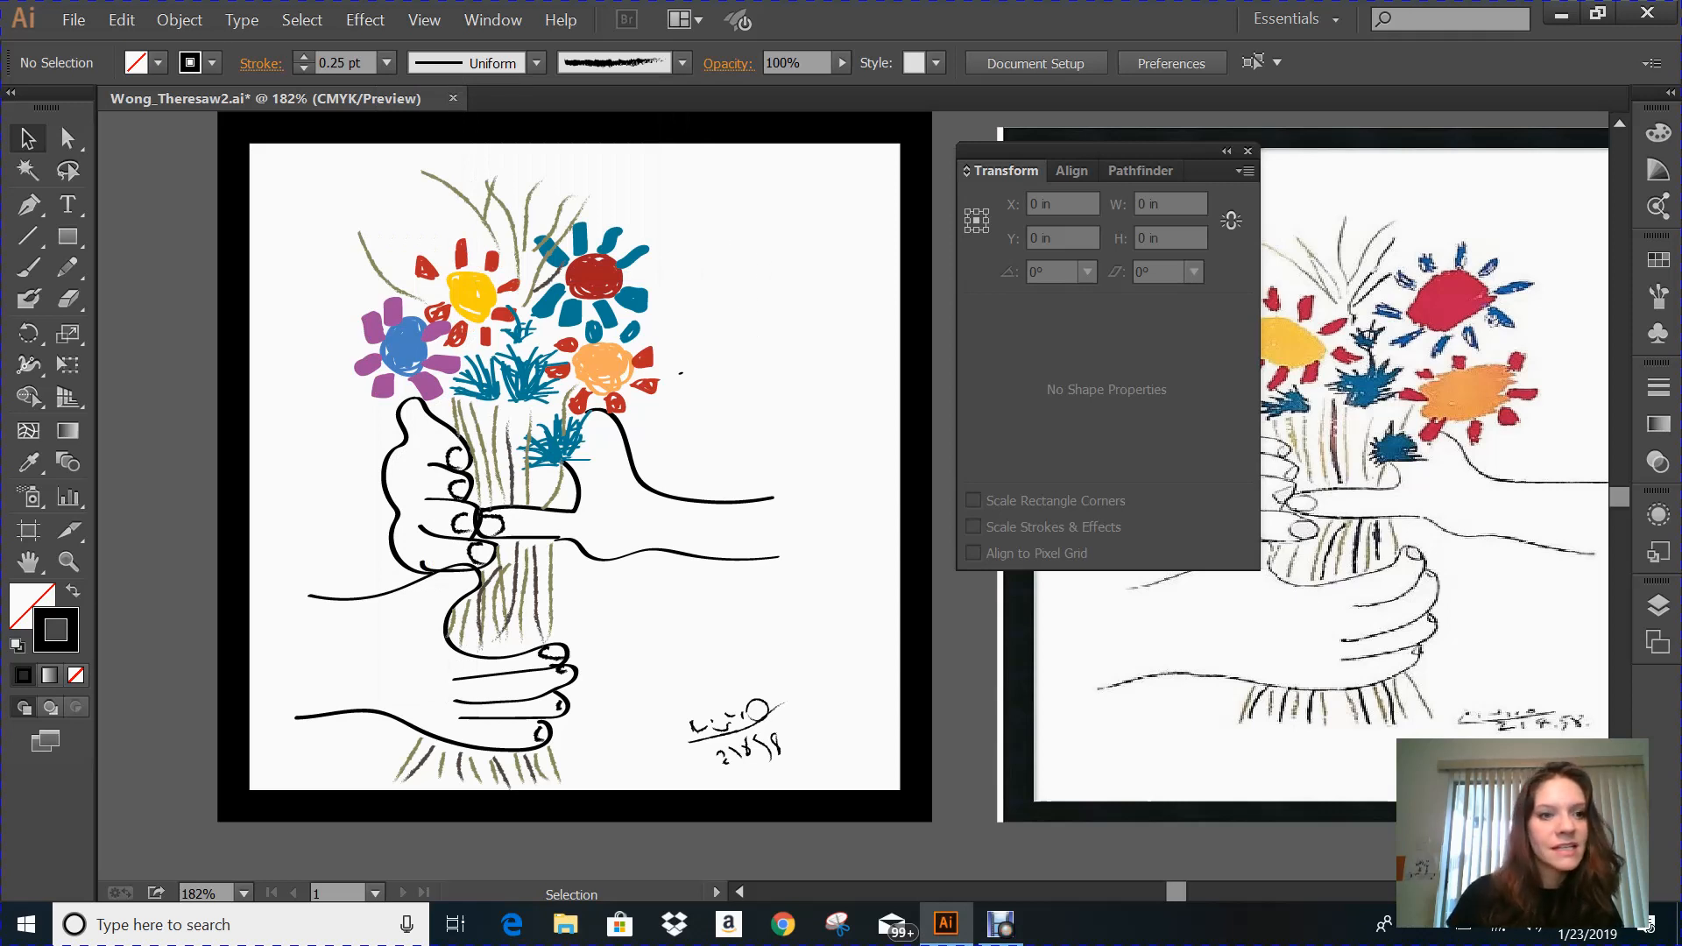
click(29, 267)
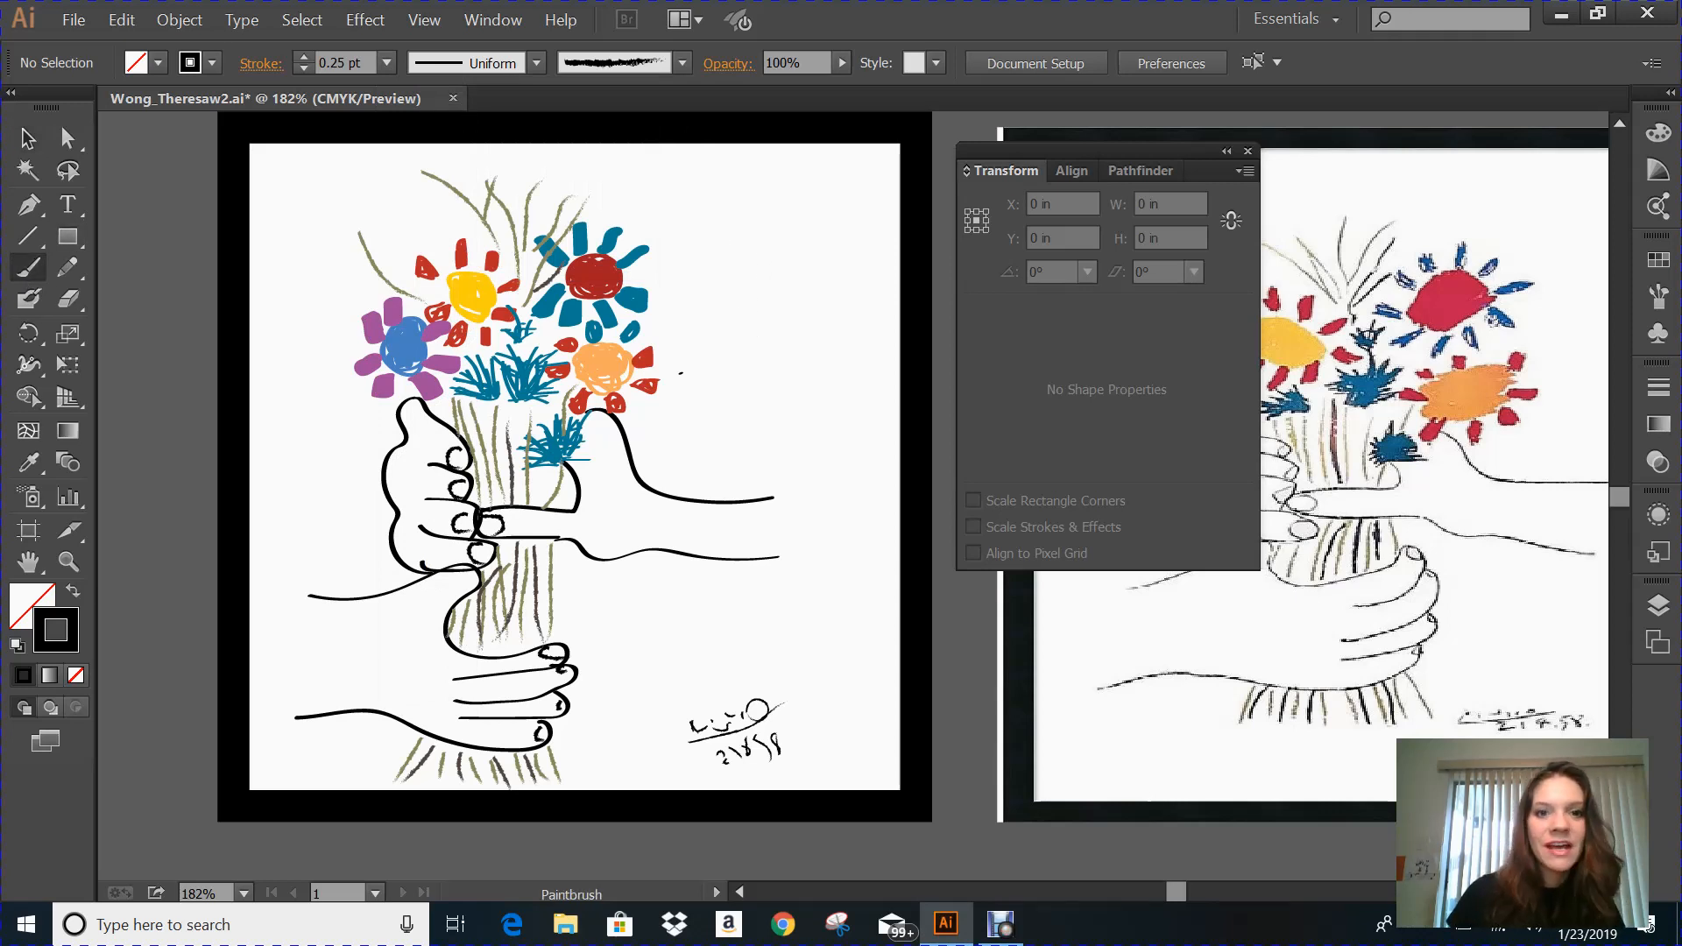
drag(706, 273, 743, 337)
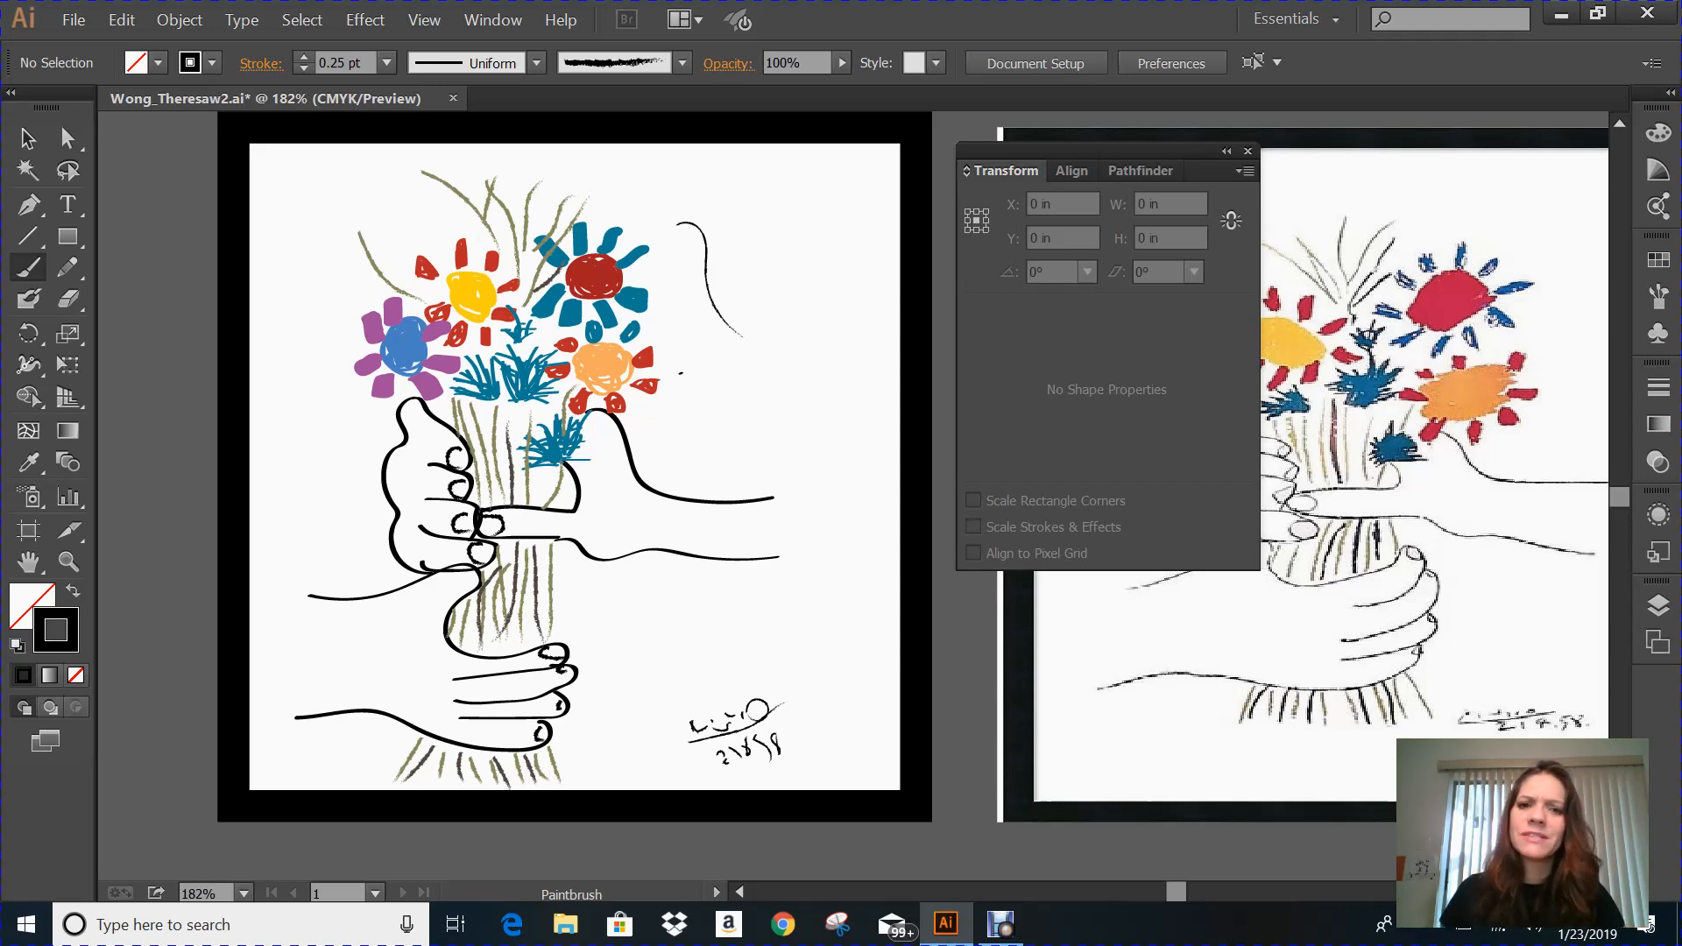
drag(752, 230, 763, 243)
drag(809, 397, 808, 398)
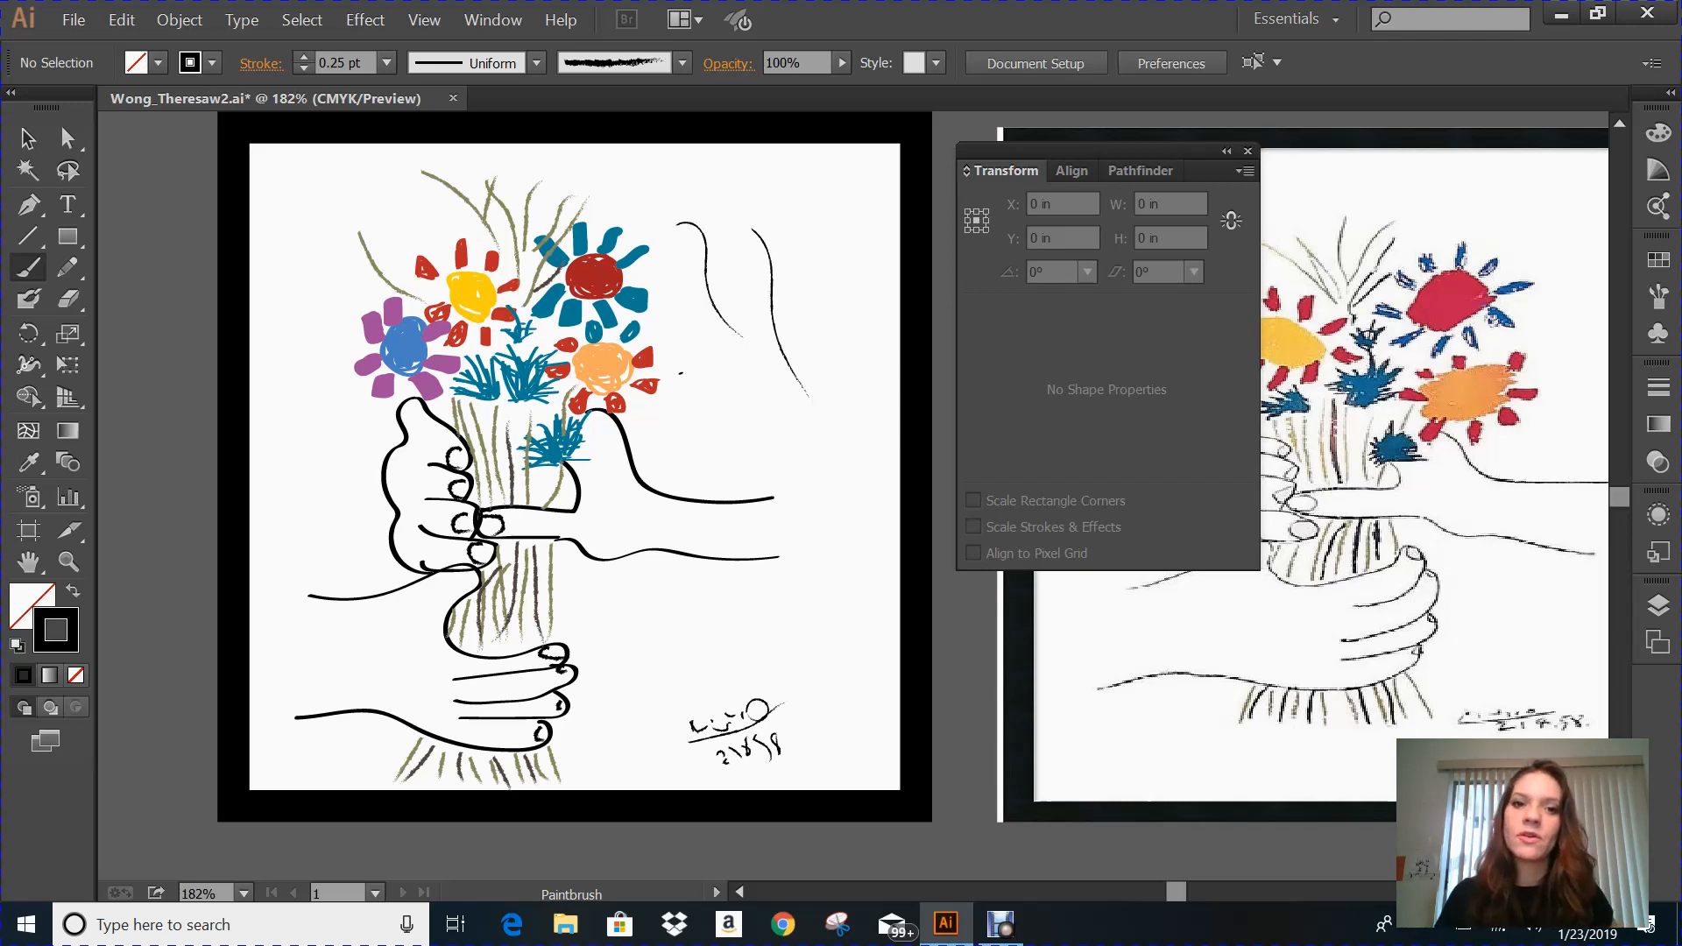
Step: Undo the two thin charcoal strokes
right_click(800, 226)
click(860, 245)
right_click(817, 254)
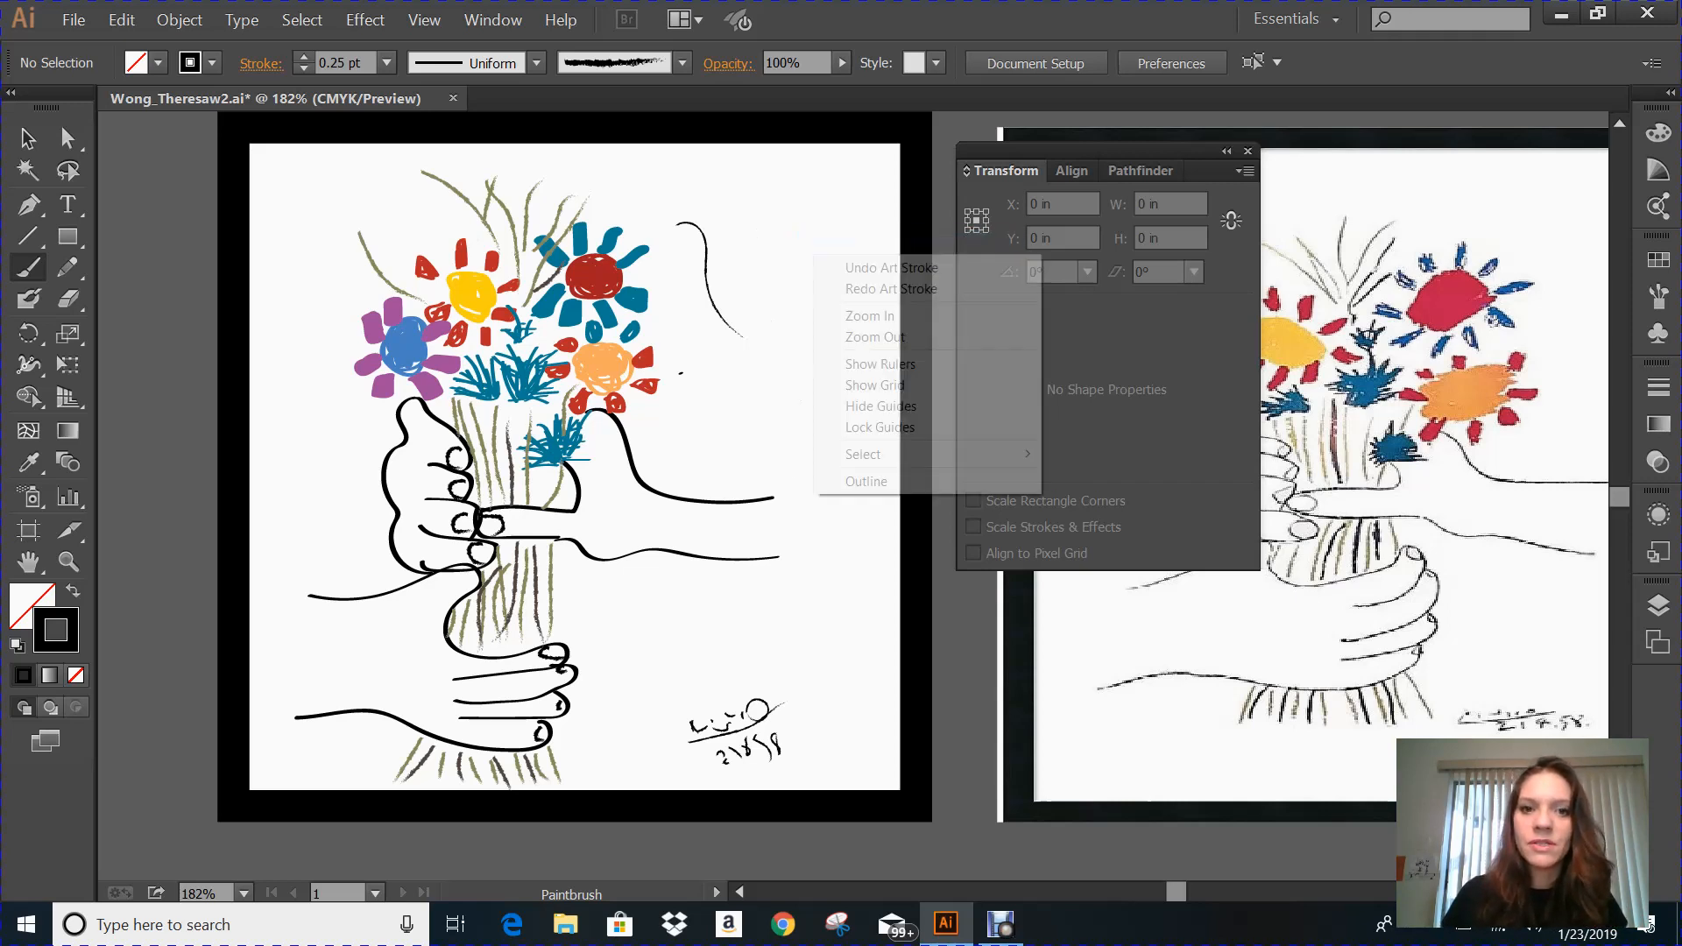
click(854, 267)
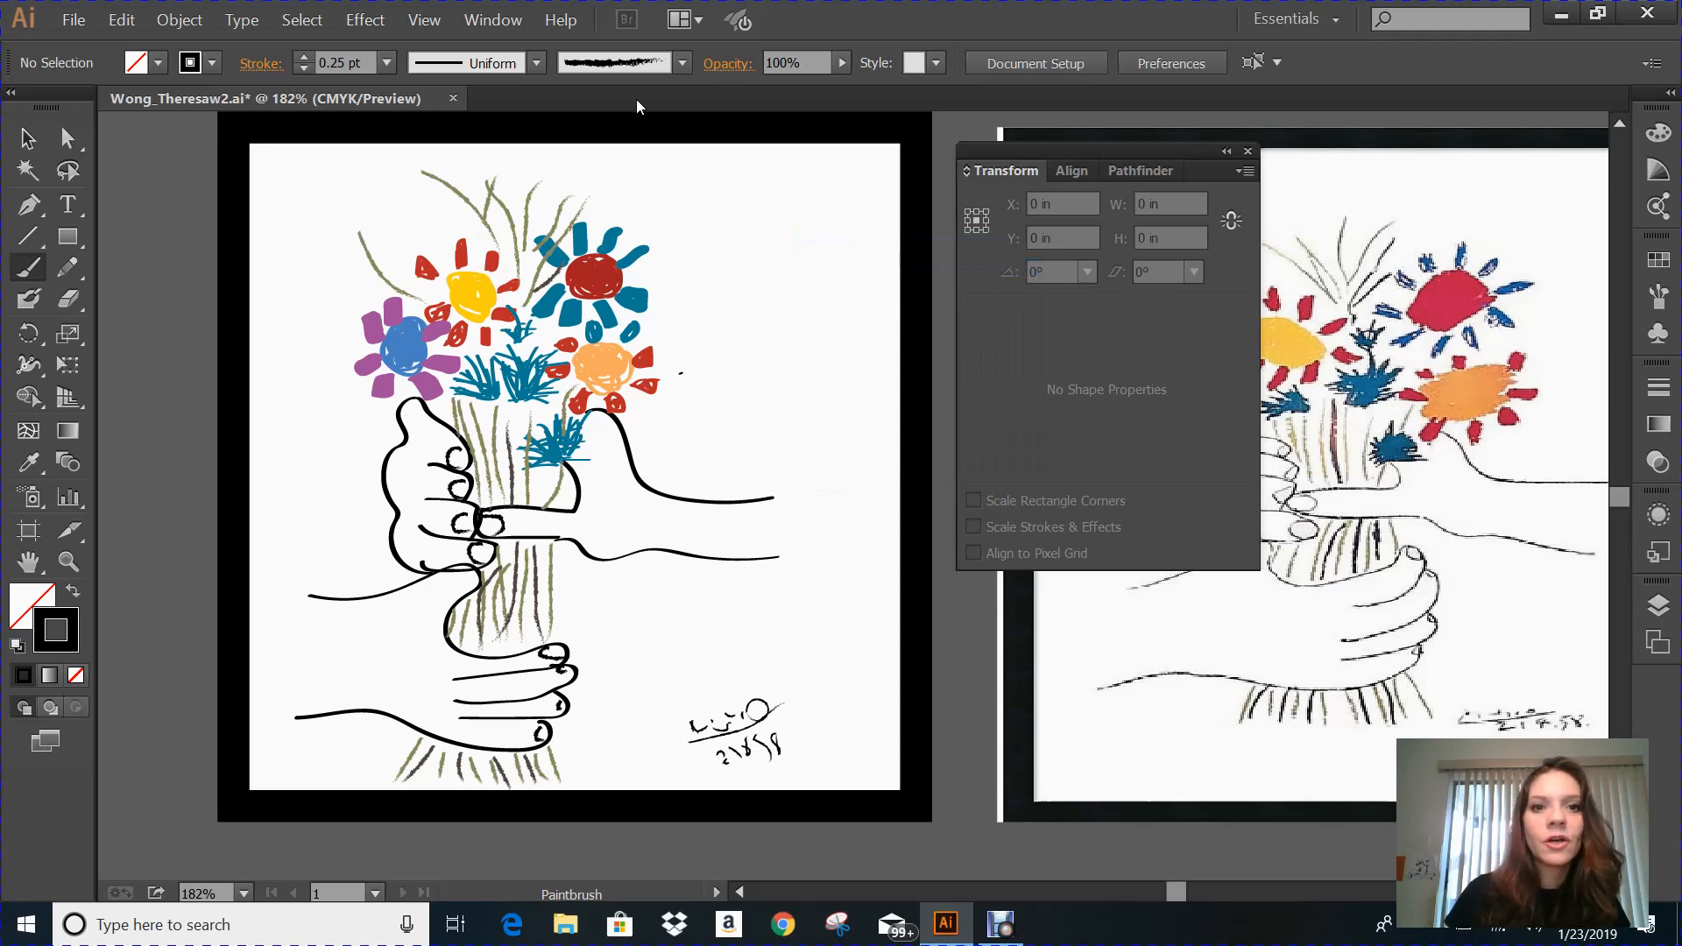
Step: Switch the brush definition to 5 pt. Round
click(682, 64)
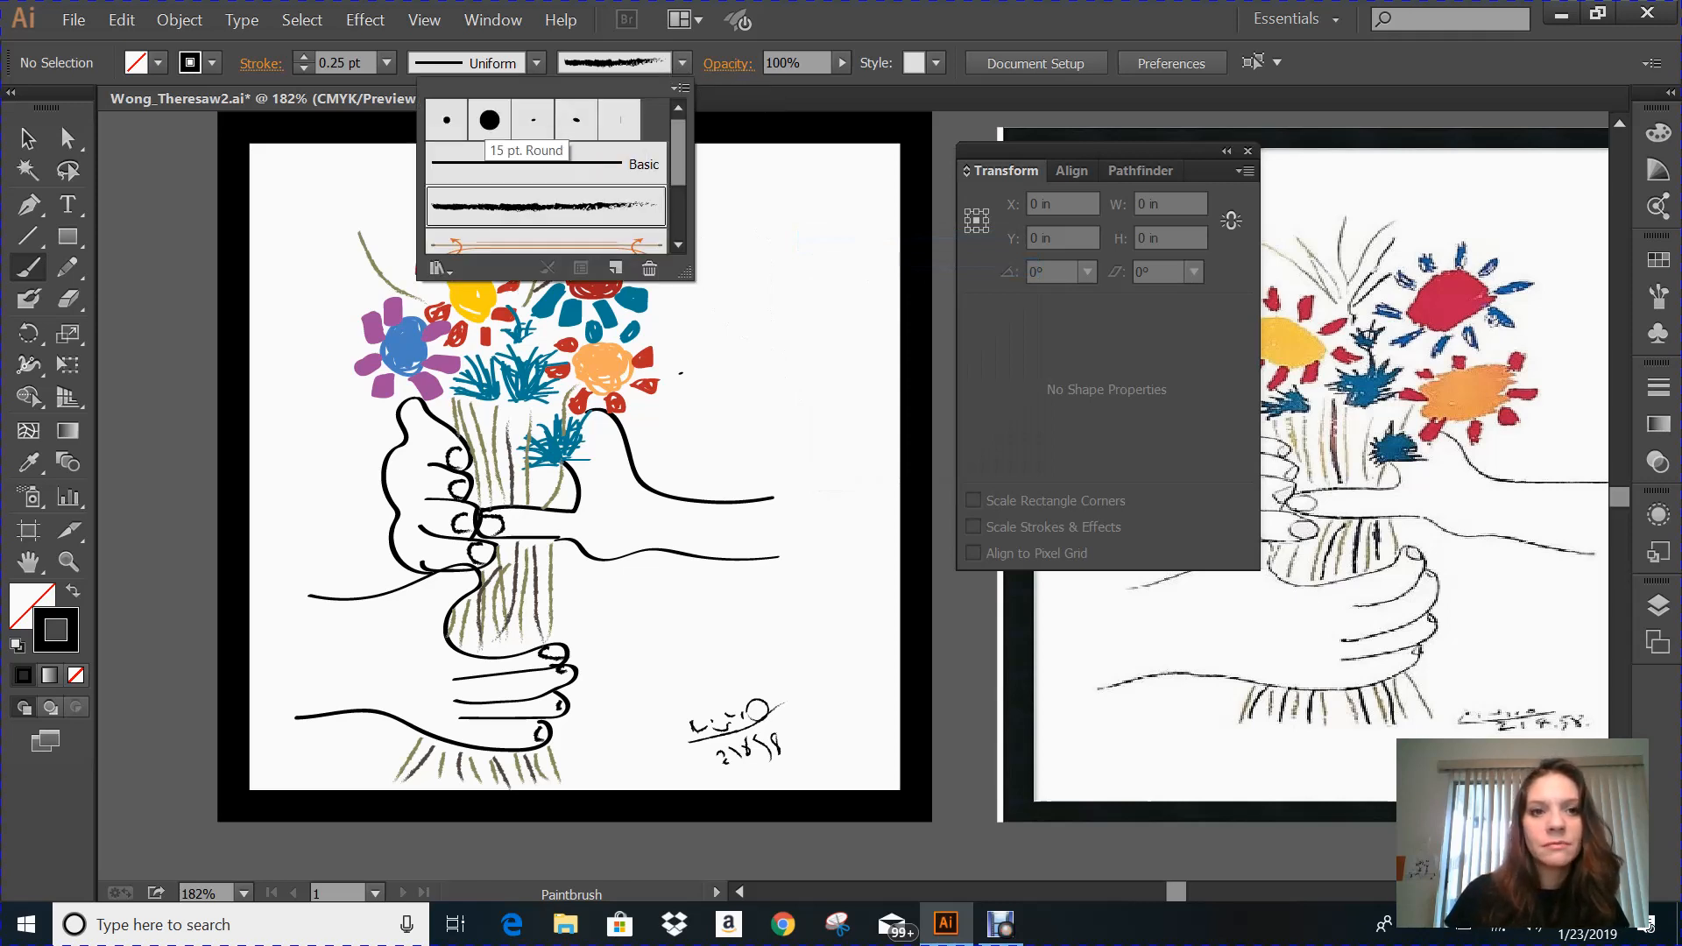
click(488, 120)
click(447, 120)
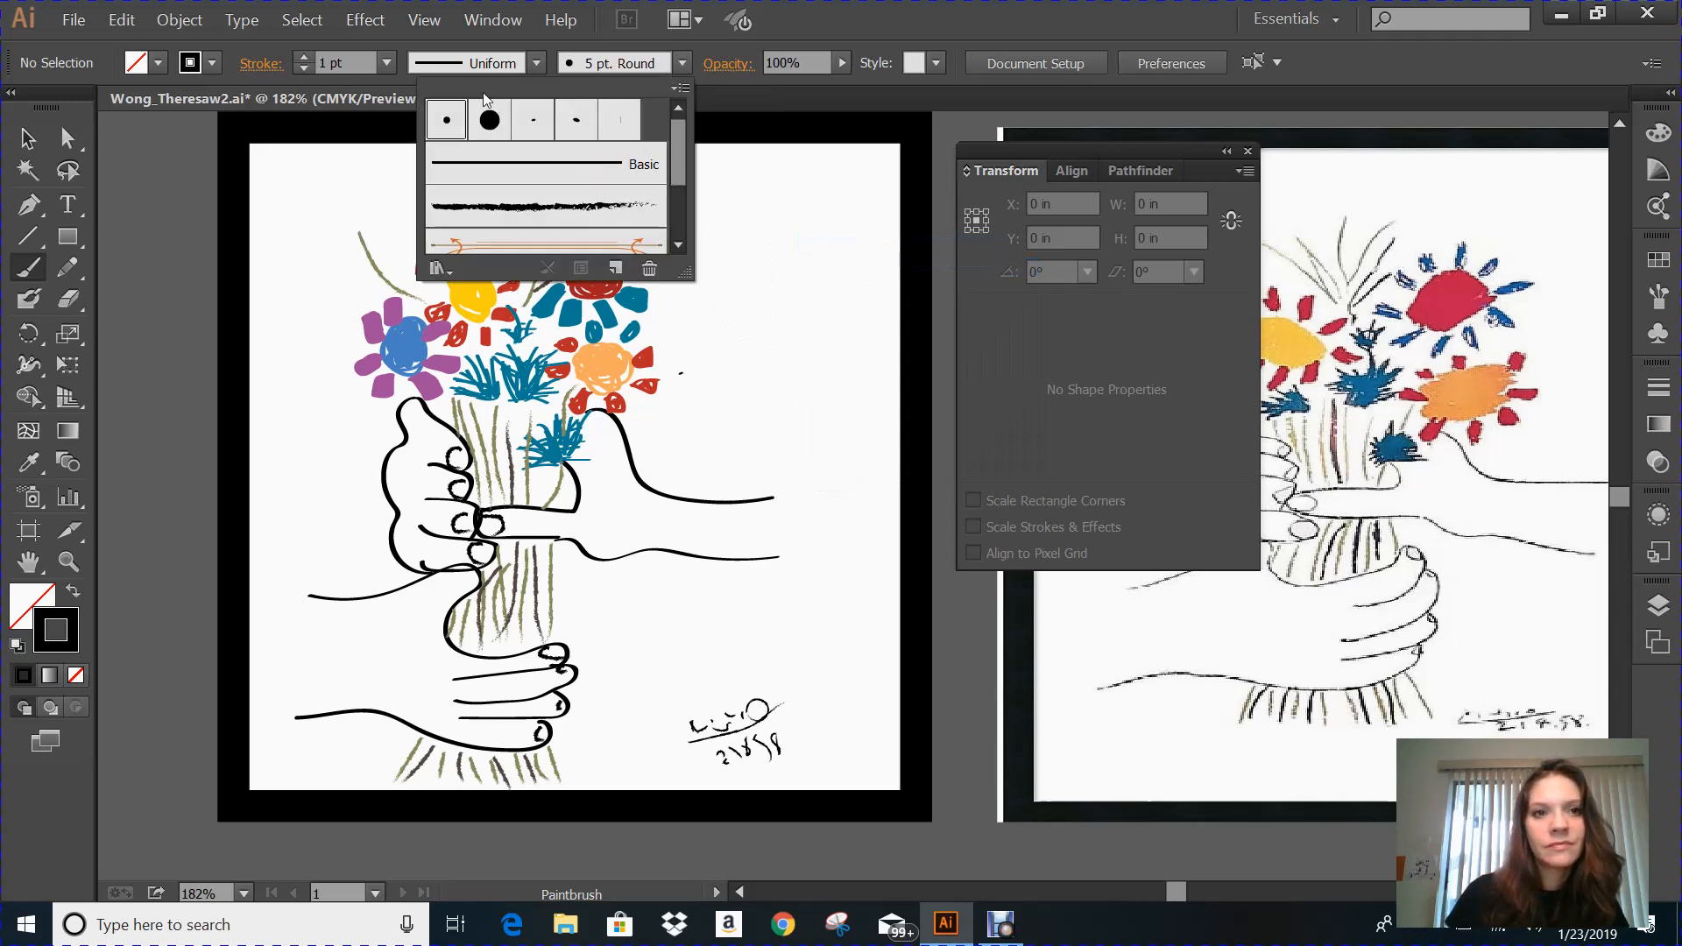
Step: Paint a sample flower in the blank area beside the bouquet, with a round centre at 1 pt stroke weight and six petals at 4 pt
click(386, 63)
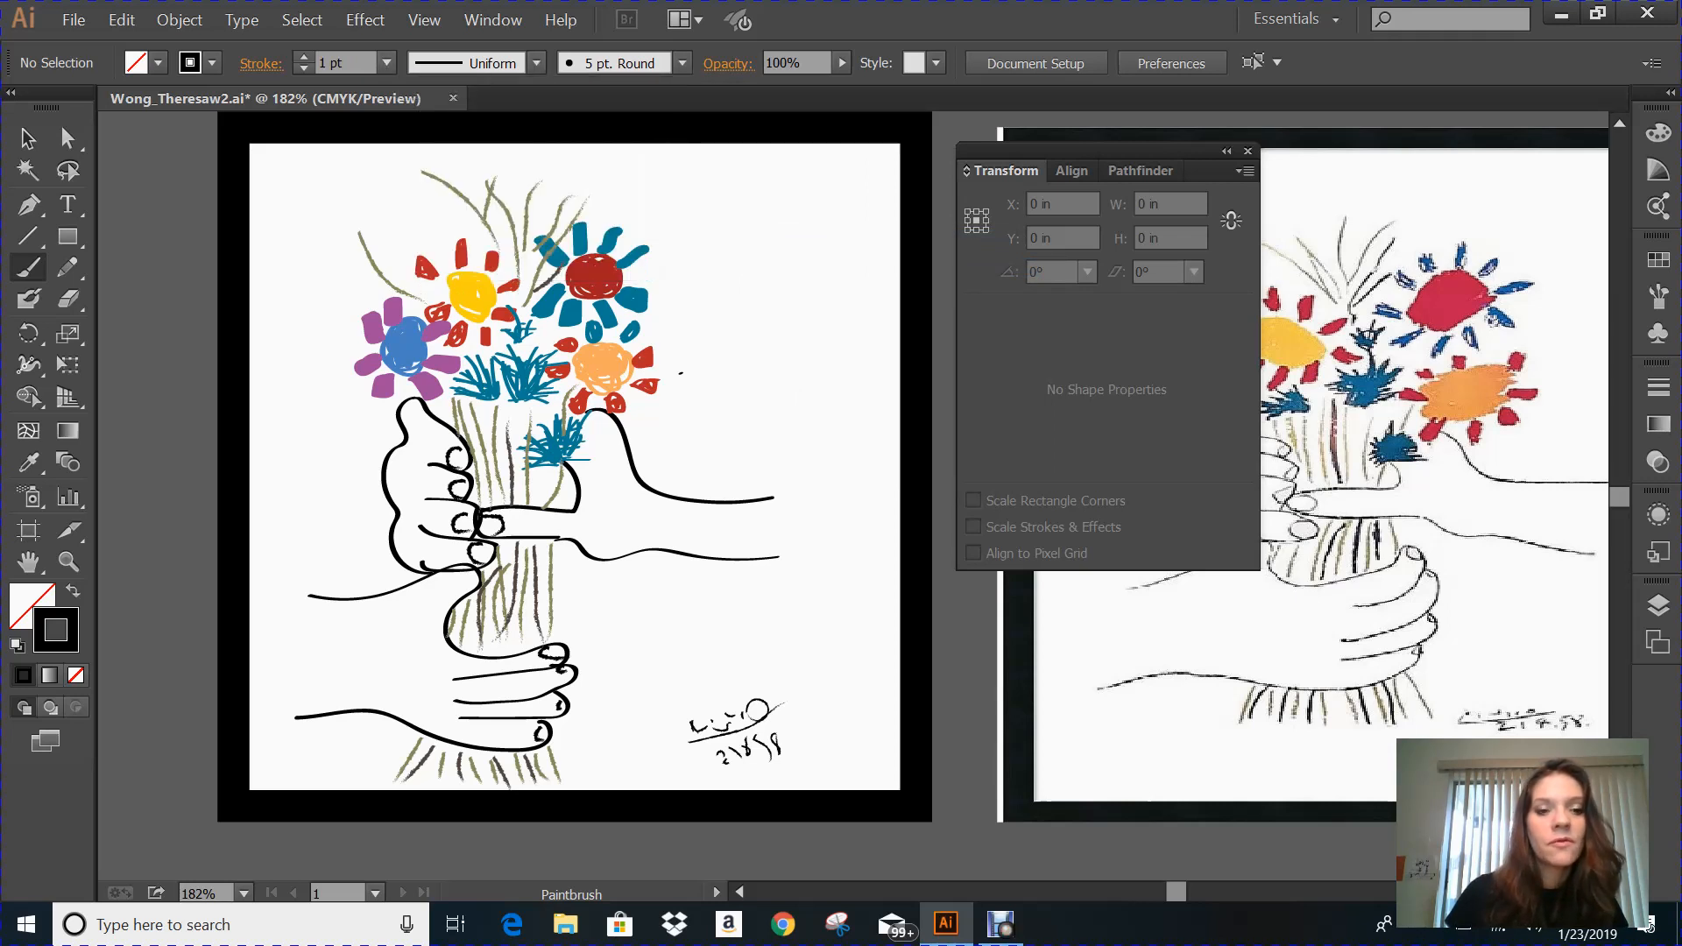
mouse_move(789, 259)
mouse_down()
mouse_move(796, 231)
mouse_move(780, 280)
mouse_move(769, 258)
mouse_up()
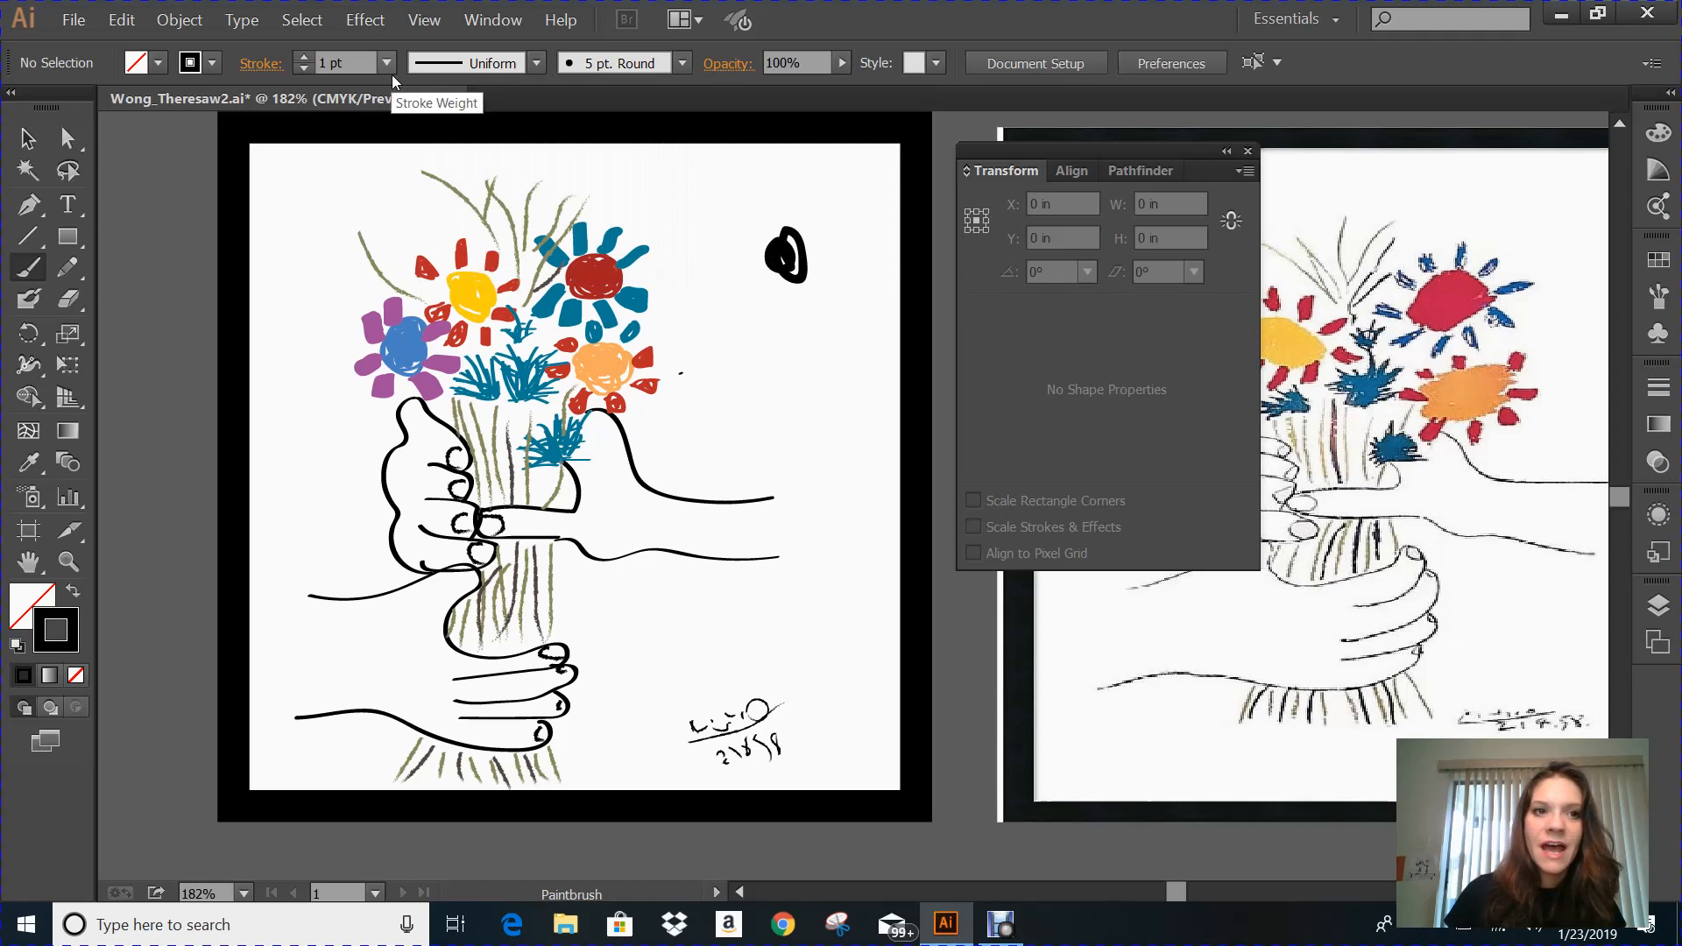
click(385, 63)
click(412, 263)
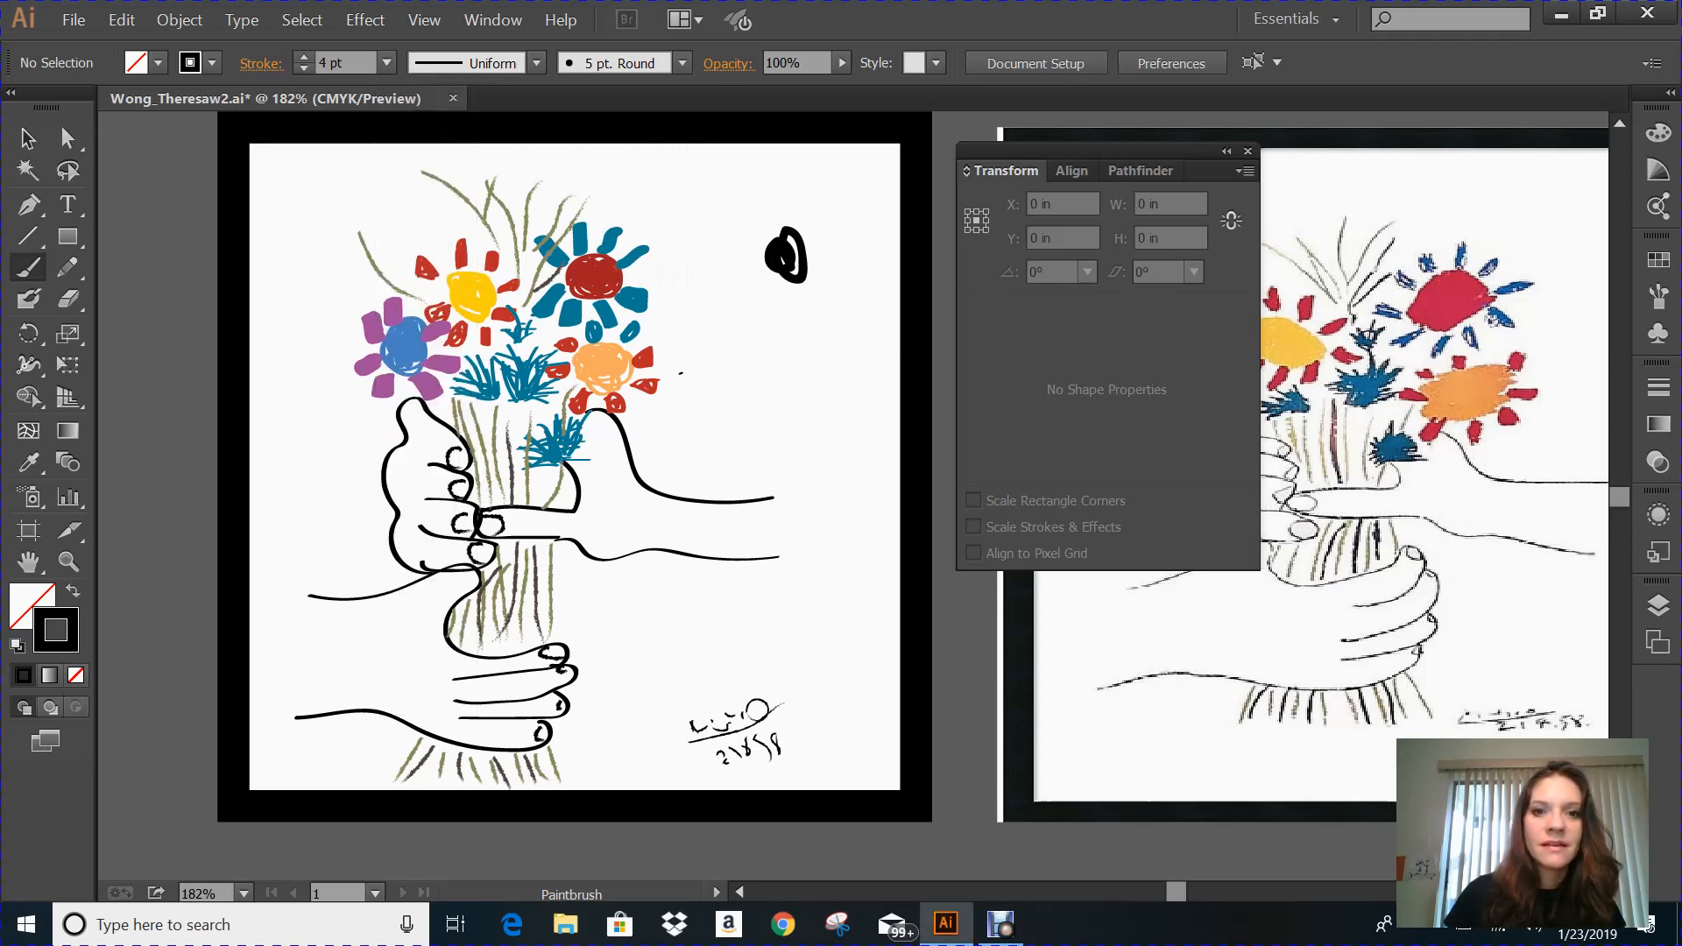
mouse_move(795, 234)
mouse_down()
mouse_move(802, 197)
mouse_move(793, 224)
mouse_move(854, 242)
mouse_move(817, 326)
mouse_move(755, 337)
mouse_up()
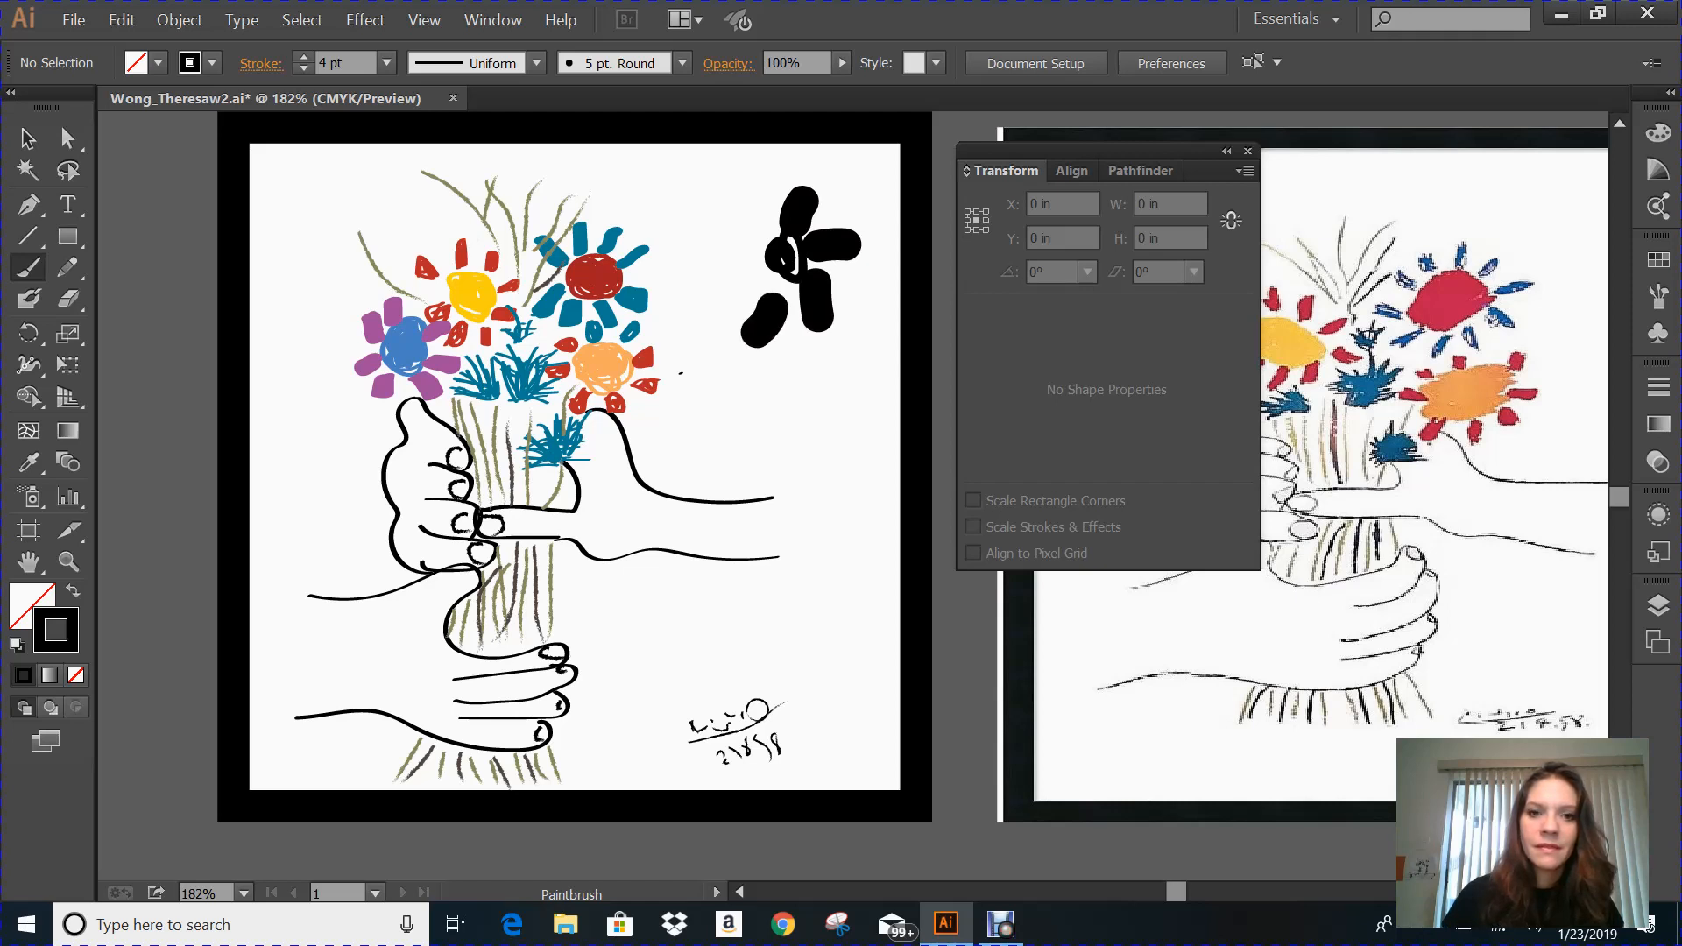
drag(749, 269, 720, 288)
drag(738, 226, 709, 241)
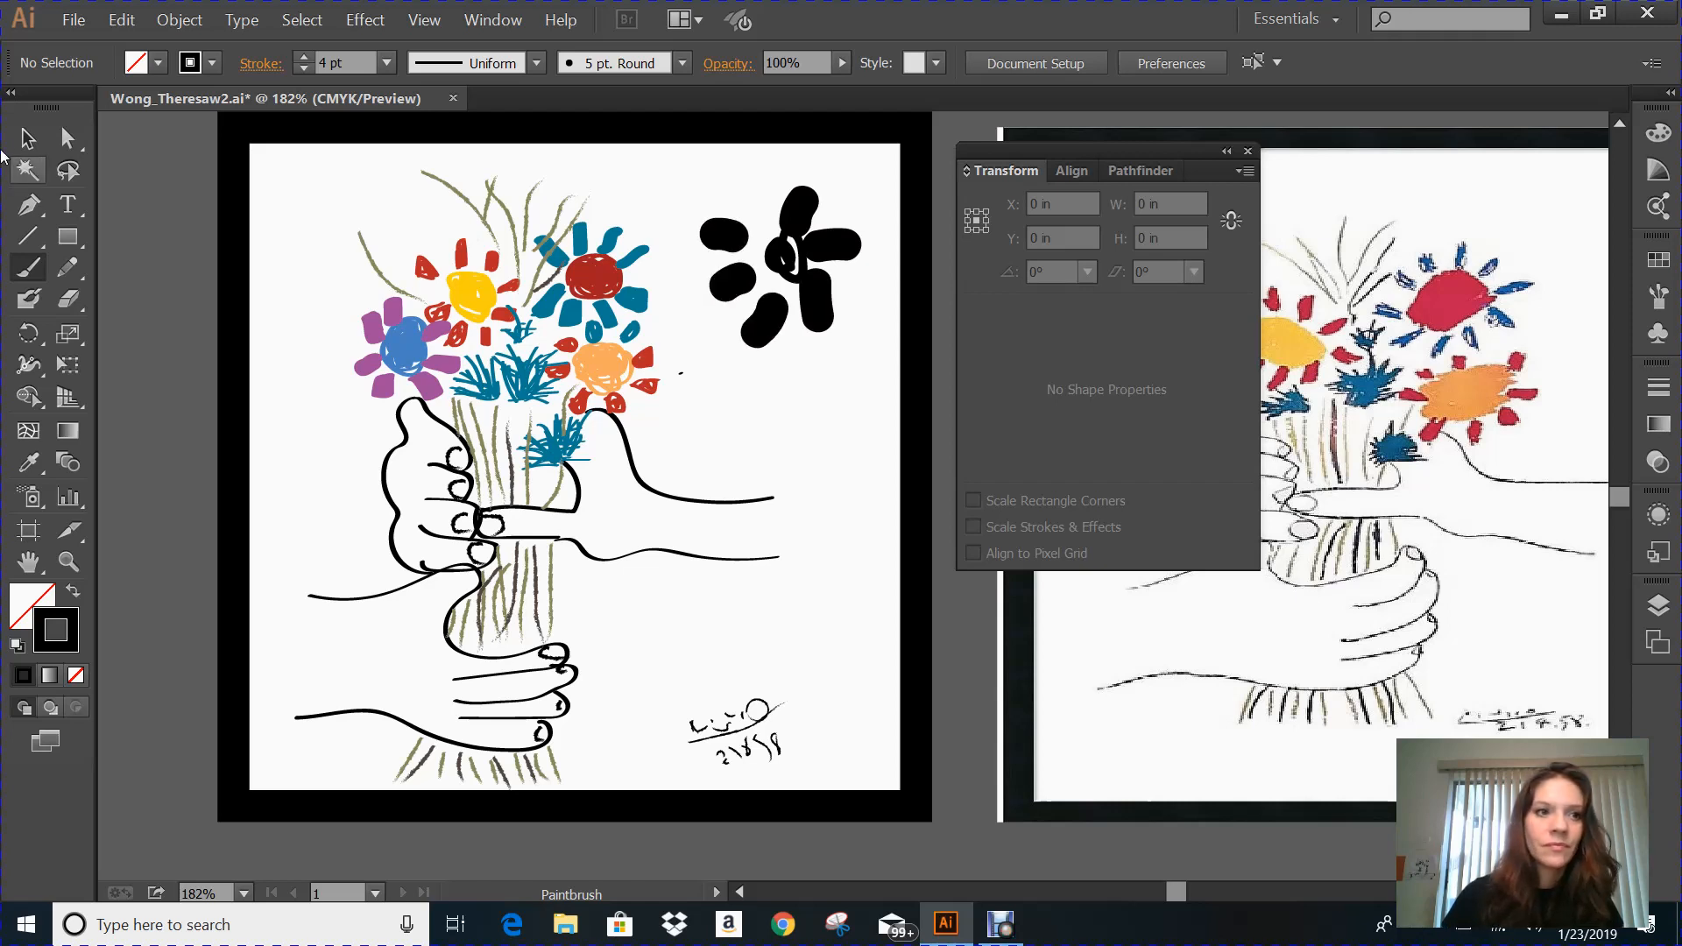
Step: Delete the whole black sample flower beside the bouquet and close the Transform panel covering the reference image
click(27, 137)
drag(699, 166, 864, 339)
key(Delete)
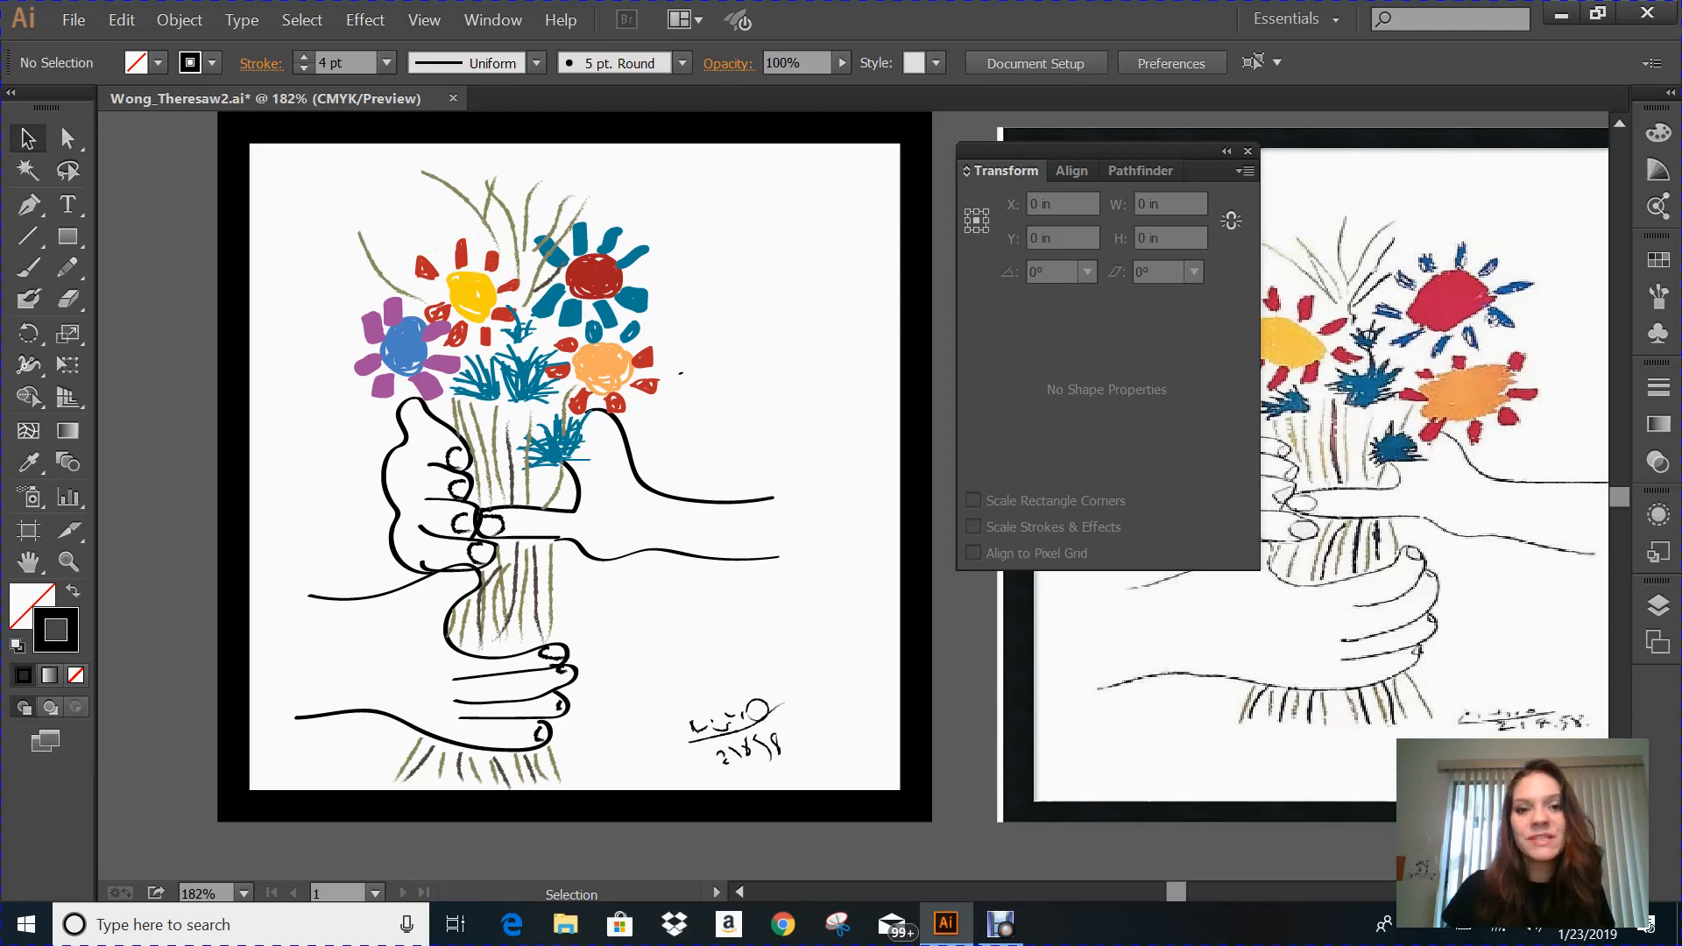
click(1248, 152)
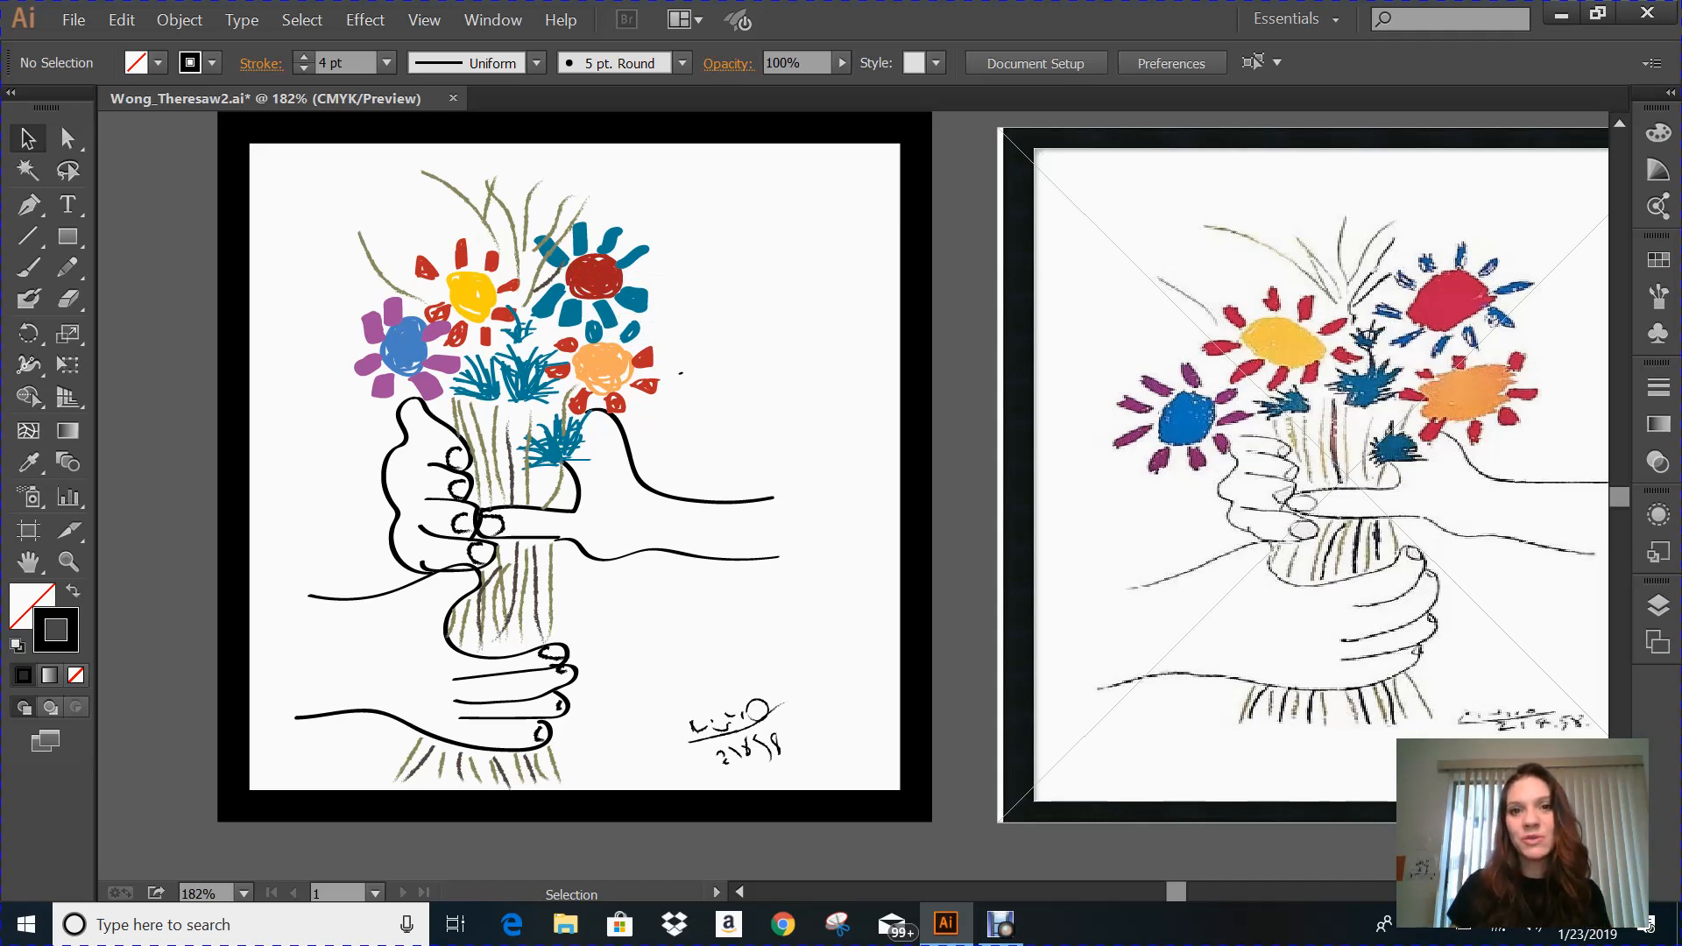
click(1007, 924)
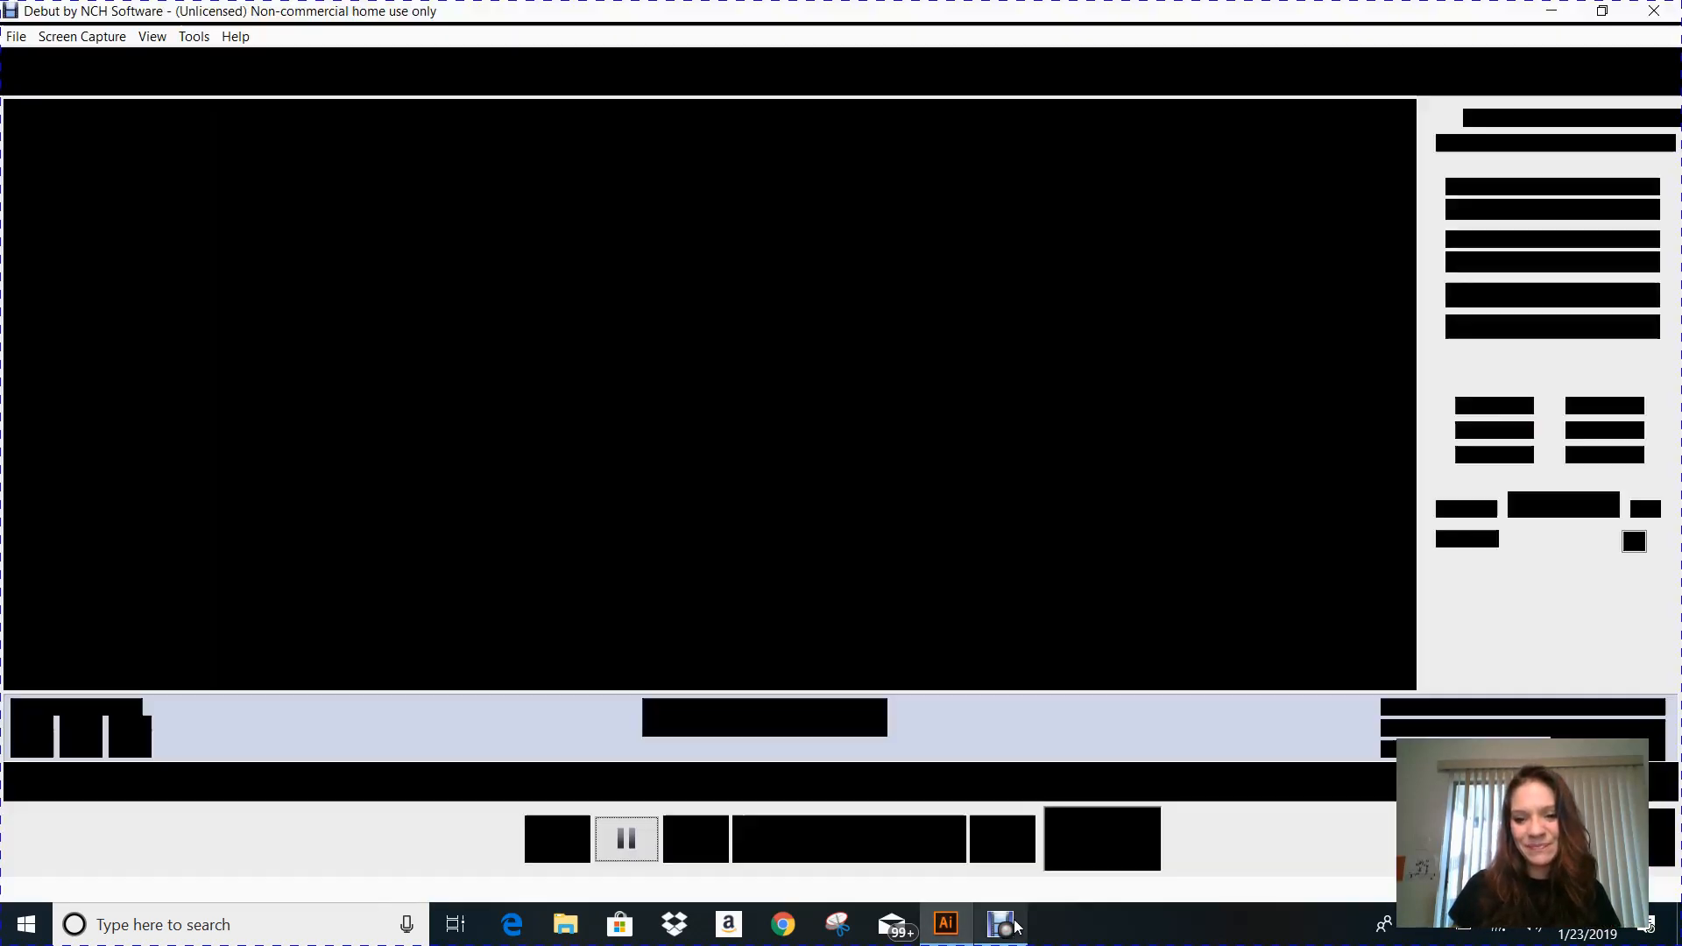